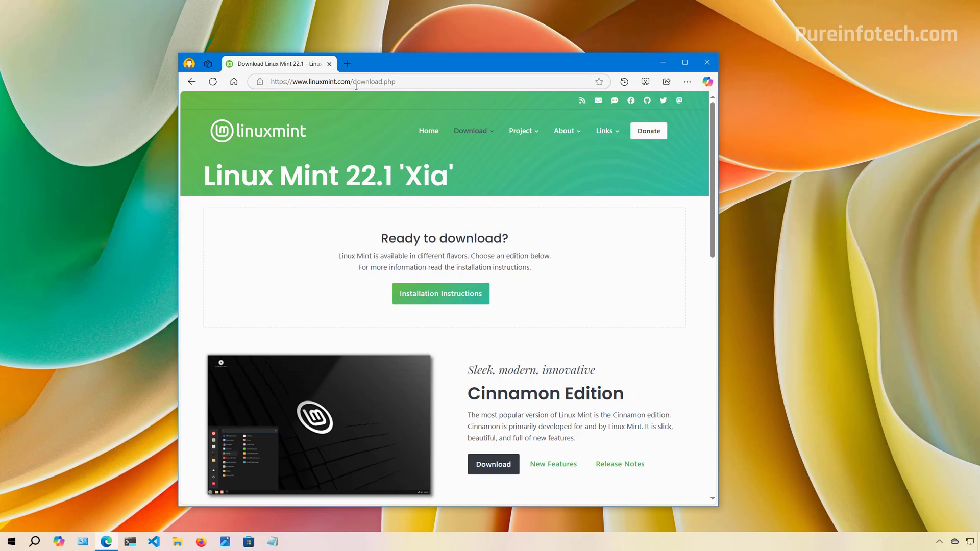
- Download the 64-bit Linux Mint 22.1 Cinnamon Edition ISO from the Clarkson University mirror
{"action": "scroll", "coordinate": [691, 332], "scroll_direction": "down", "scroll_amount": 3}
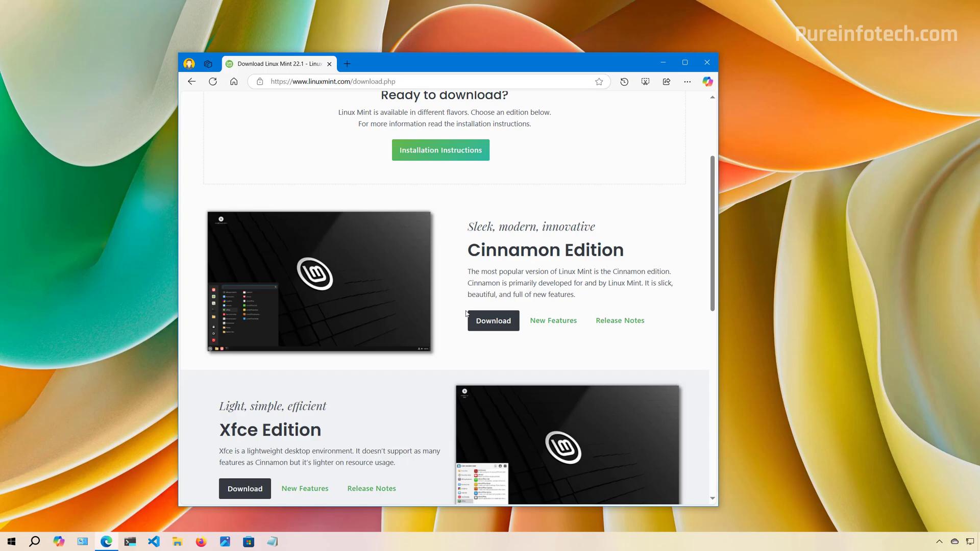
{"action": "left_click", "coordinate": [496, 323]}
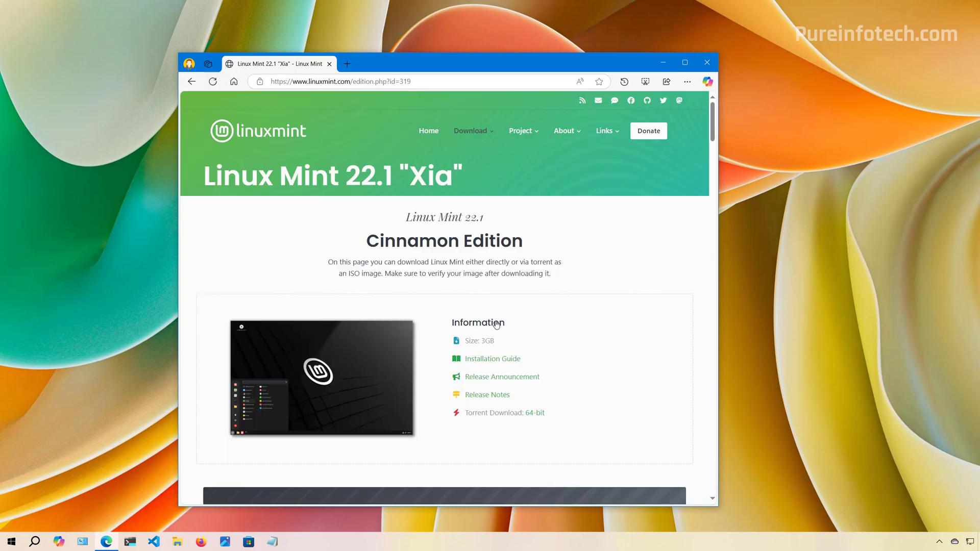
{"action": "scroll", "coordinate": [559, 305], "scroll_direction": "down", "scroll_amount": 5}
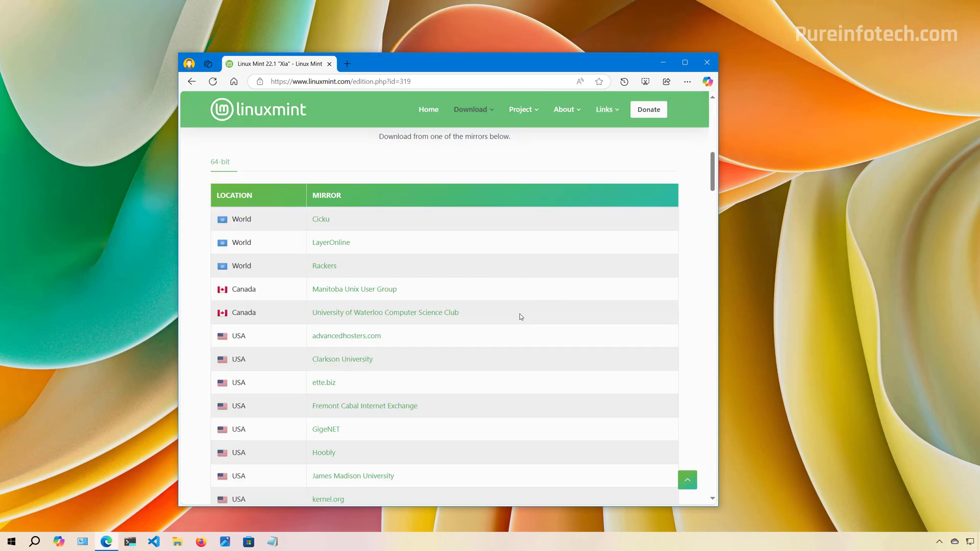
{"action": "left_click", "coordinate": [358, 361]}
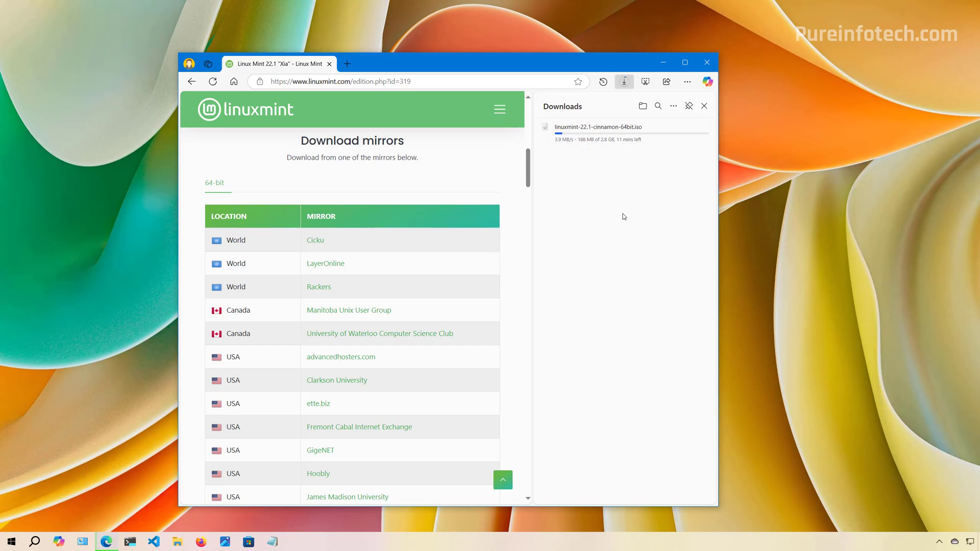
{"action": "left_click", "coordinate": [347, 63]}
{"action": "type", "text": "https://rufus.ie/"}
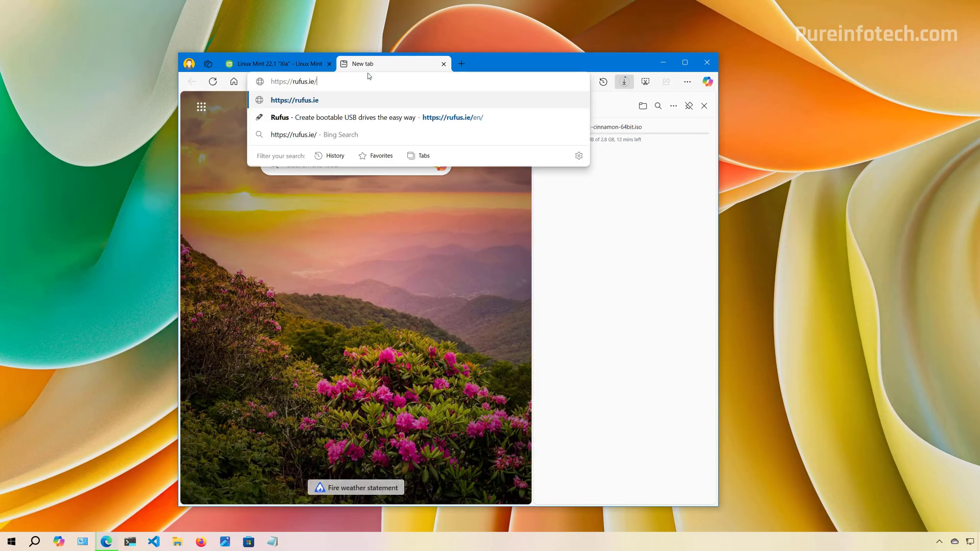
{"action": "key", "text": "Return"}
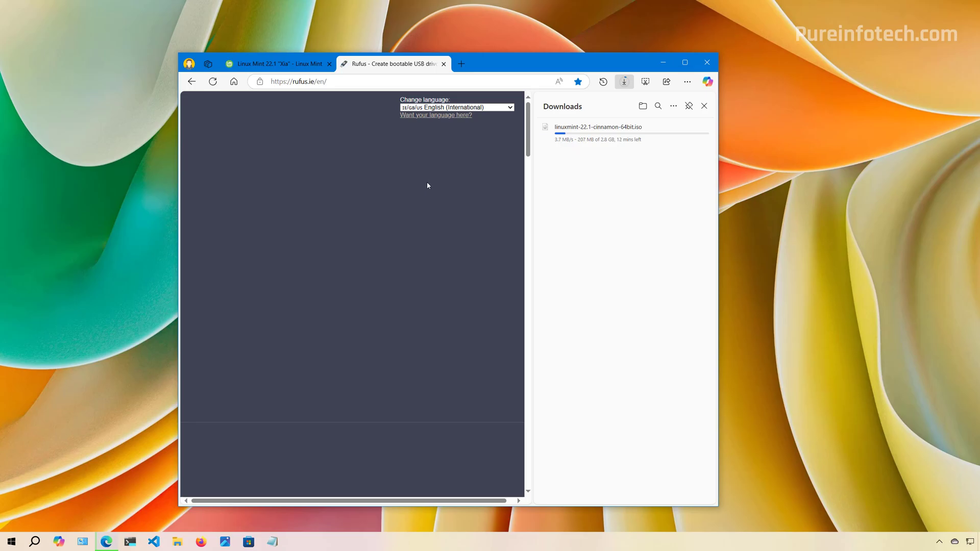
{"action": "scroll", "coordinate": [427, 186], "scroll_direction": "down", "scroll_amount": 6}
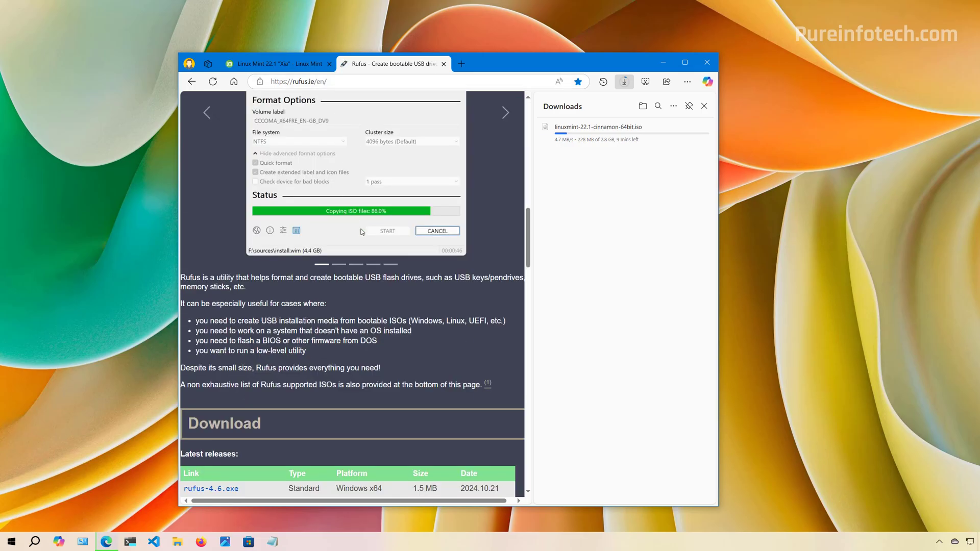
{"action": "scroll", "coordinate": [265, 266], "scroll_direction": "down", "scroll_amount": 2}
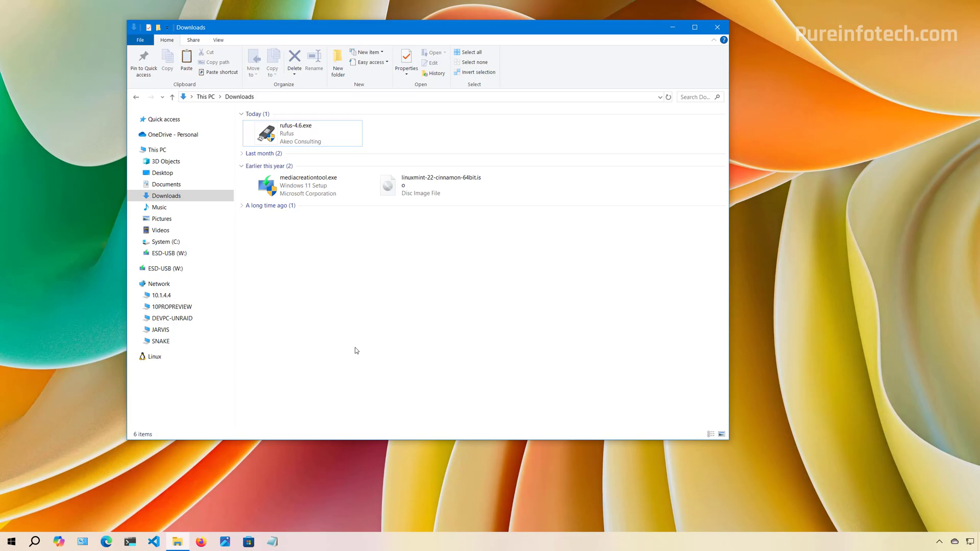
- Launch rufus-4.6.exe from the Downloads folder and choose ESD-USB (W:) [16 GB] as the target device
{"action": "left_click", "coordinate": [320, 134]}
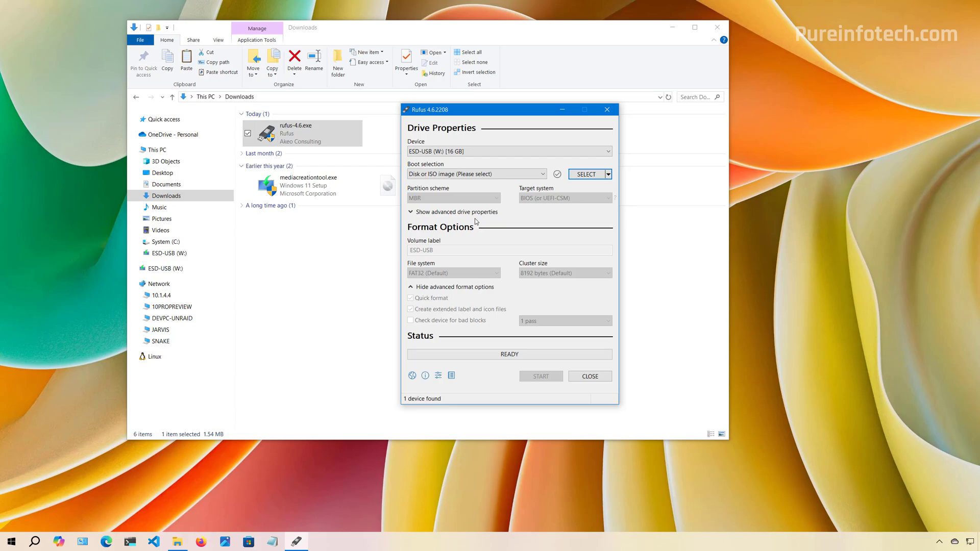
{"action": "left_click", "coordinate": [462, 151]}
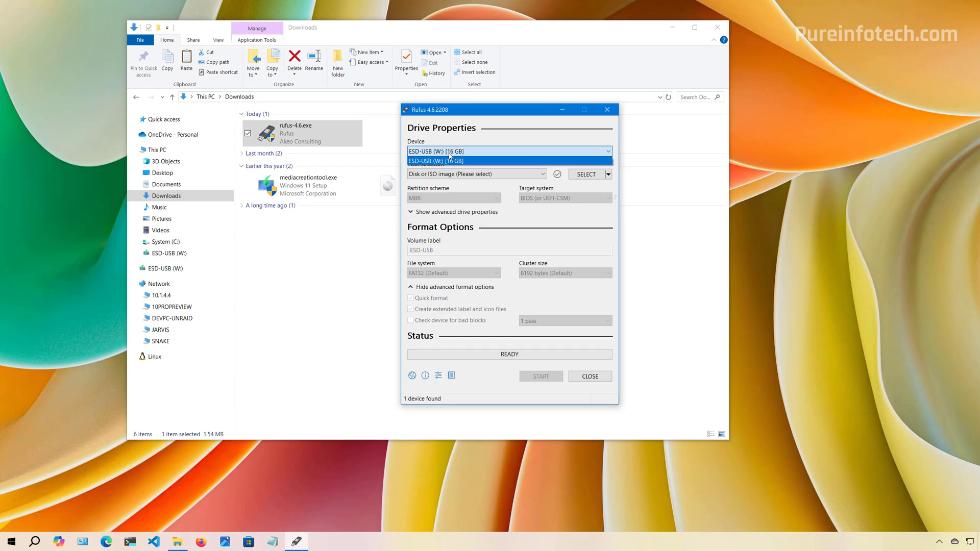
{"action": "left_click", "coordinate": [497, 194]}
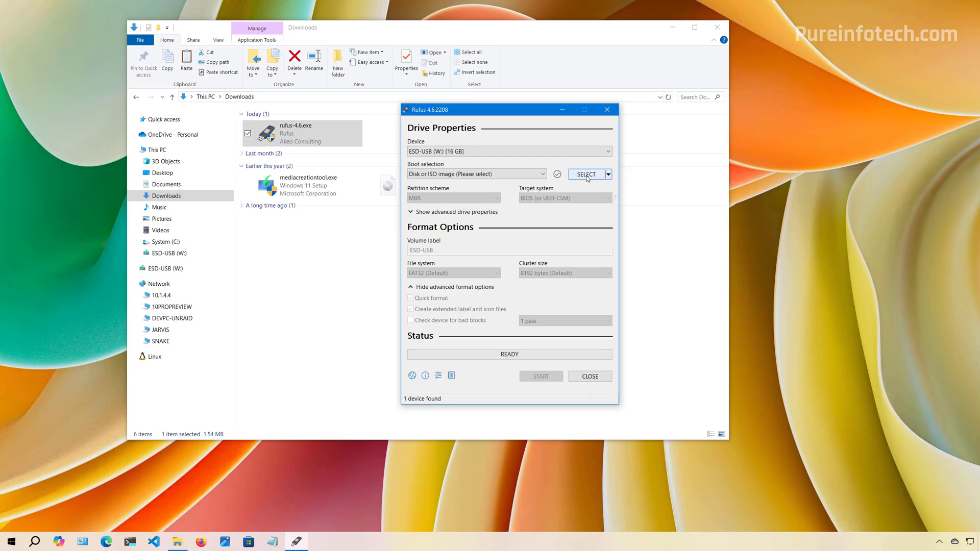
- Load linuxmint-22-cinnamon-64bit.iso from the Downloads folder as the boot image
{"action": "left_click", "coordinate": [587, 175]}
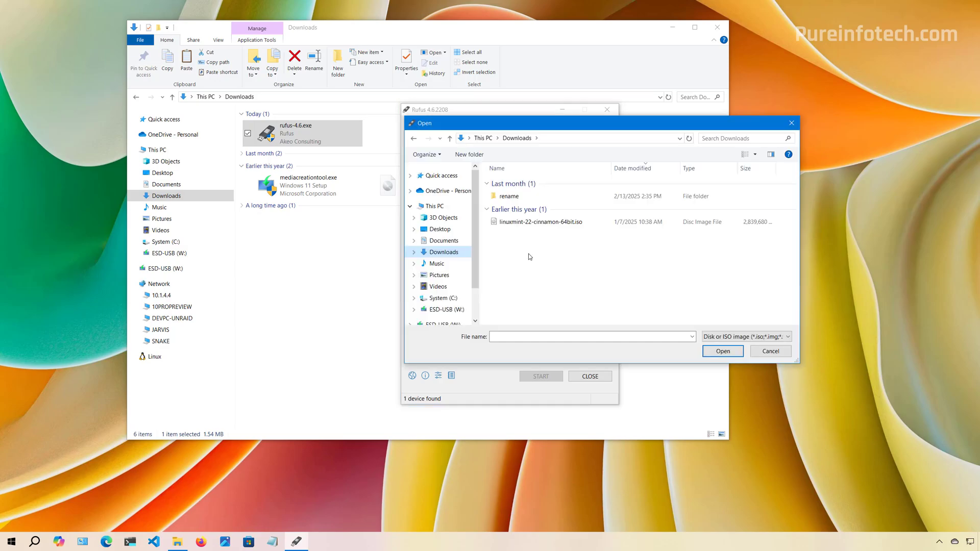
{"action": "left_click_drag", "start_coordinate": [562, 123], "coordinate": [455, 121]}
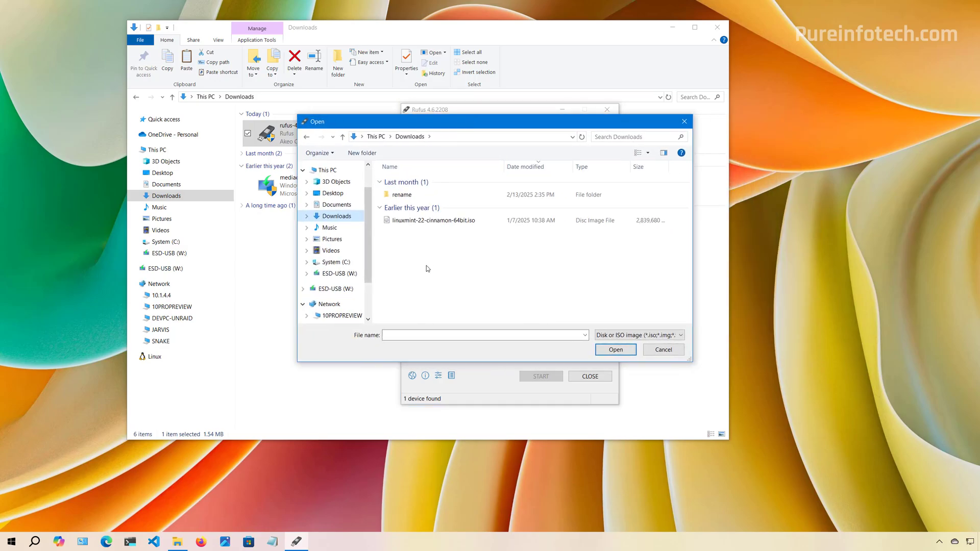
{"action": "left_click", "coordinate": [438, 221]}
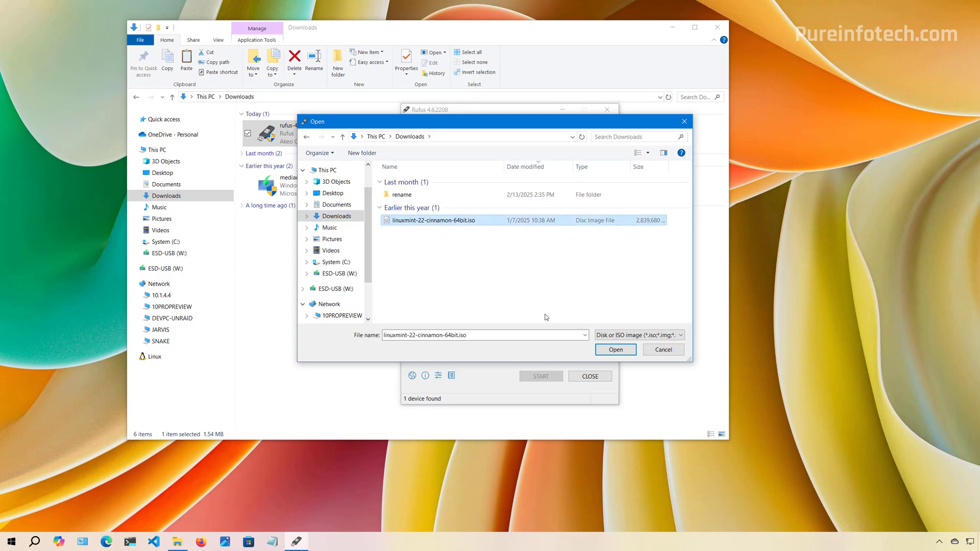
{"action": "left_click", "coordinate": [616, 350]}
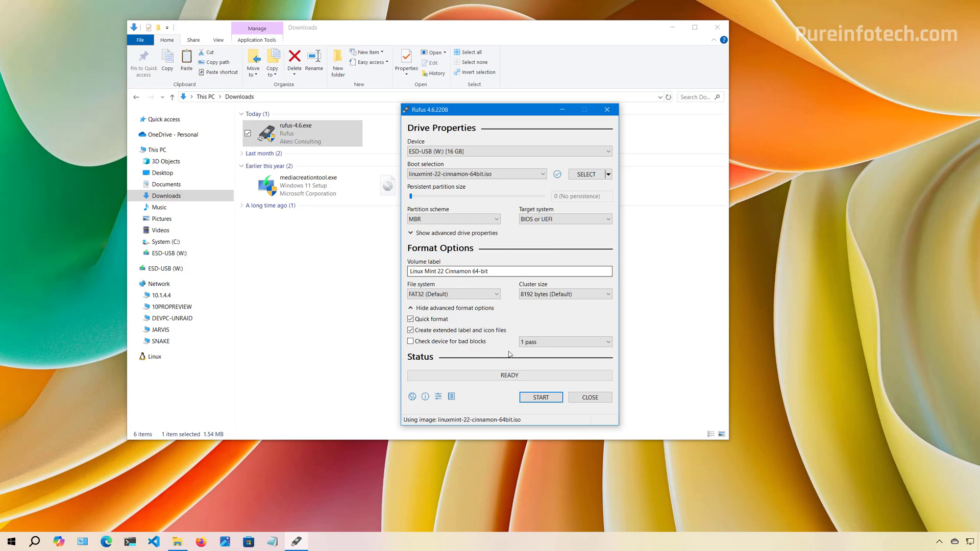
- Write the image to the USB drive in ISO Image mode, accepting the Syslinux download and data erasure, and minimize Rufus
{"action": "left_click", "coordinate": [545, 399]}
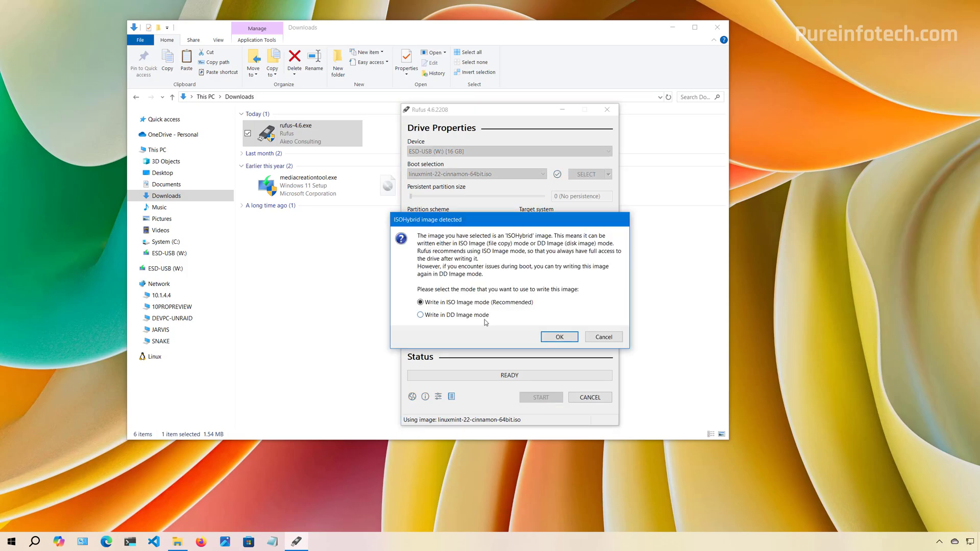
{"action": "left_click", "coordinate": [555, 339]}
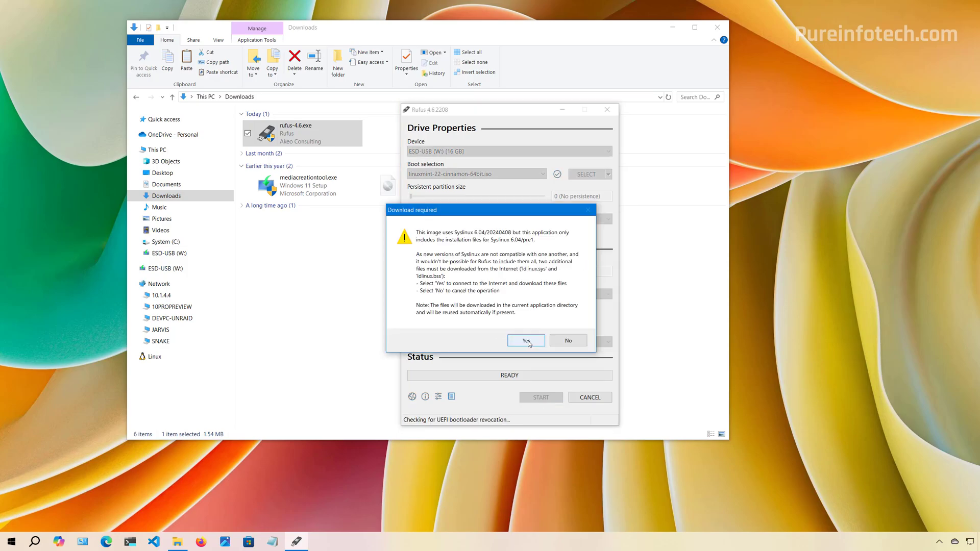
{"action": "left_click", "coordinate": [529, 343]}
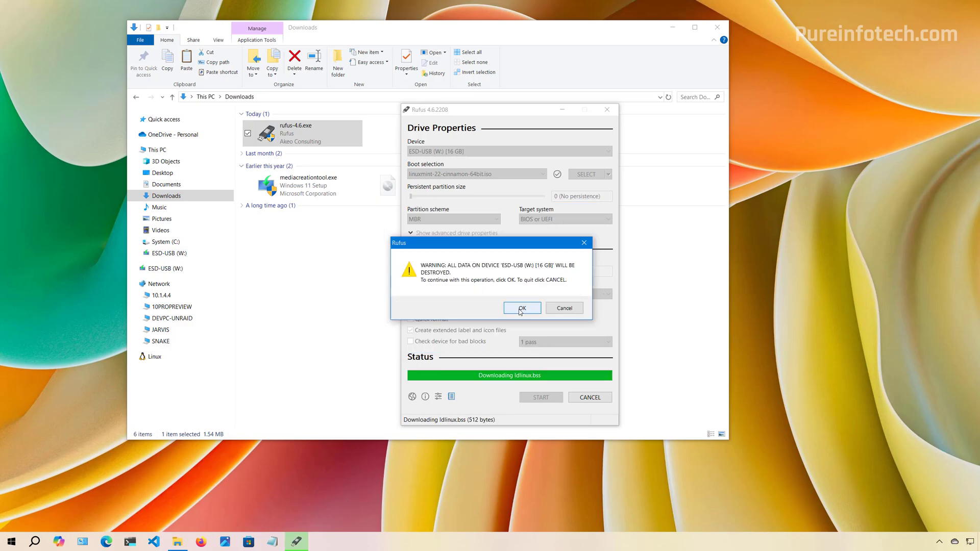
{"action": "left_click", "coordinate": [521, 309]}
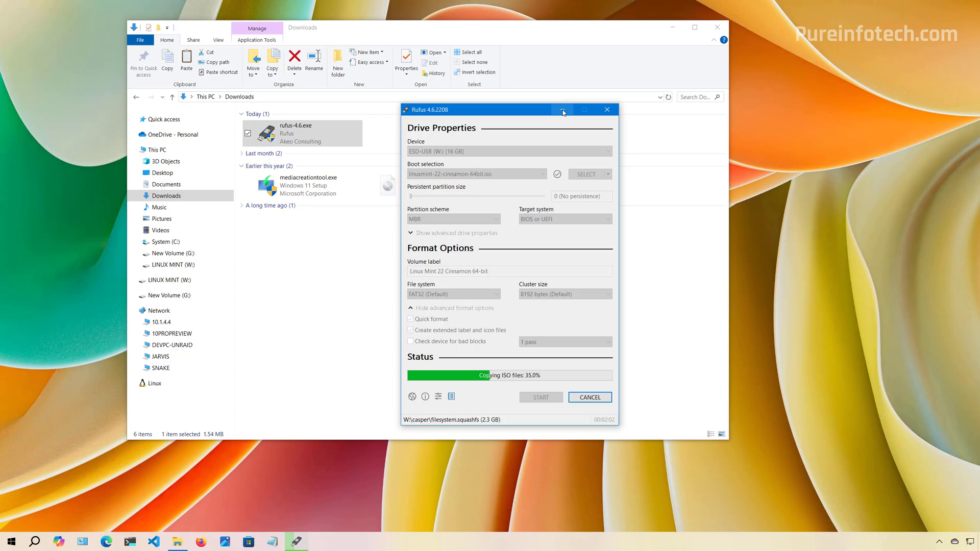
{"action": "left_click", "coordinate": [563, 112]}
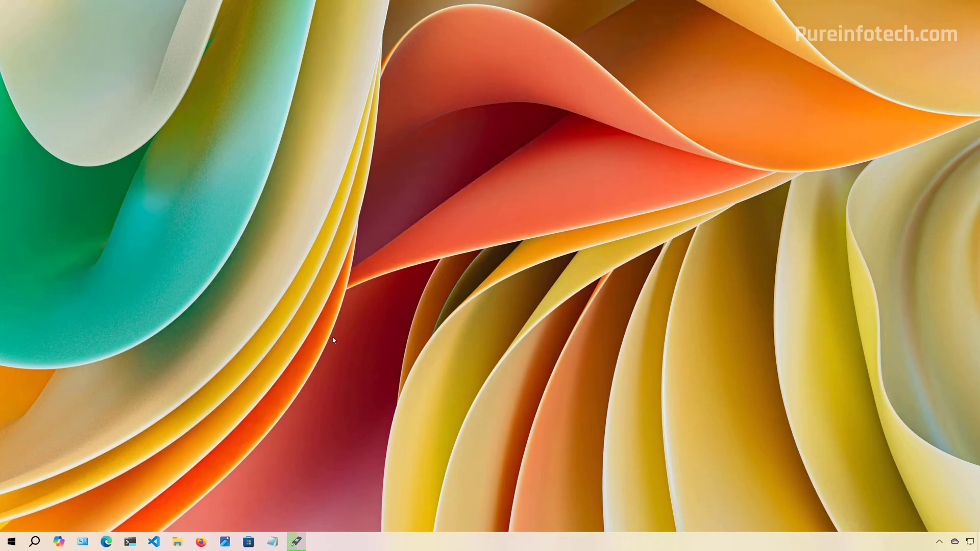
- Open Windows Settings and go through the Files backup page to Backup and Restore (Windows 7)
{"action": "key", "text": "super"}
{"action": "type", "text": "setting"}
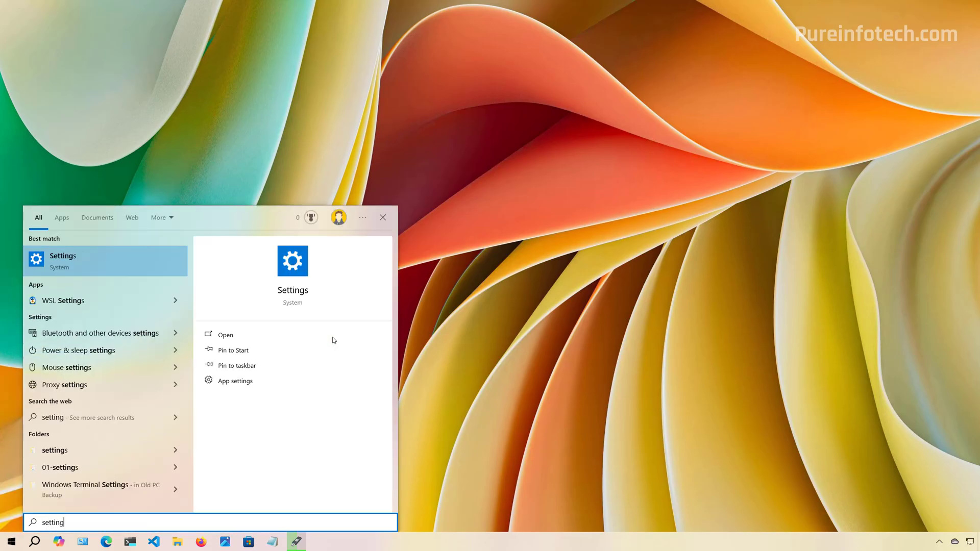
{"action": "left_click", "coordinate": [137, 268]}
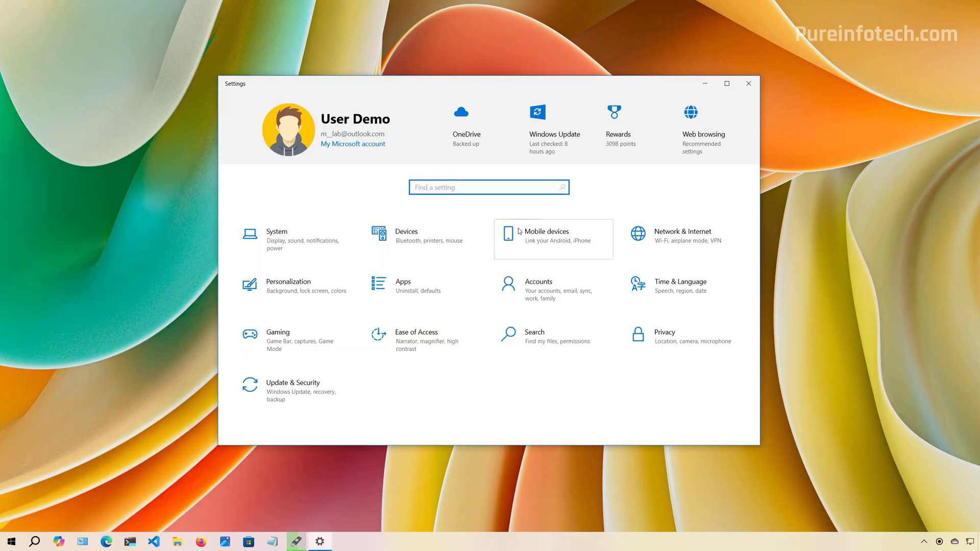
{"action": "left_click", "coordinate": [309, 391]}
{"action": "left_click", "coordinate": [265, 254]}
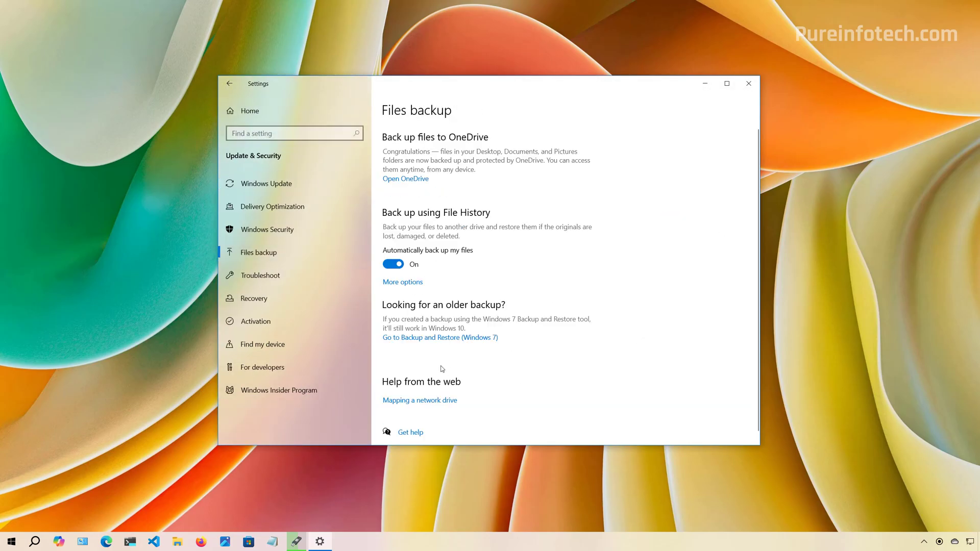
{"action": "left_click", "coordinate": [433, 339]}
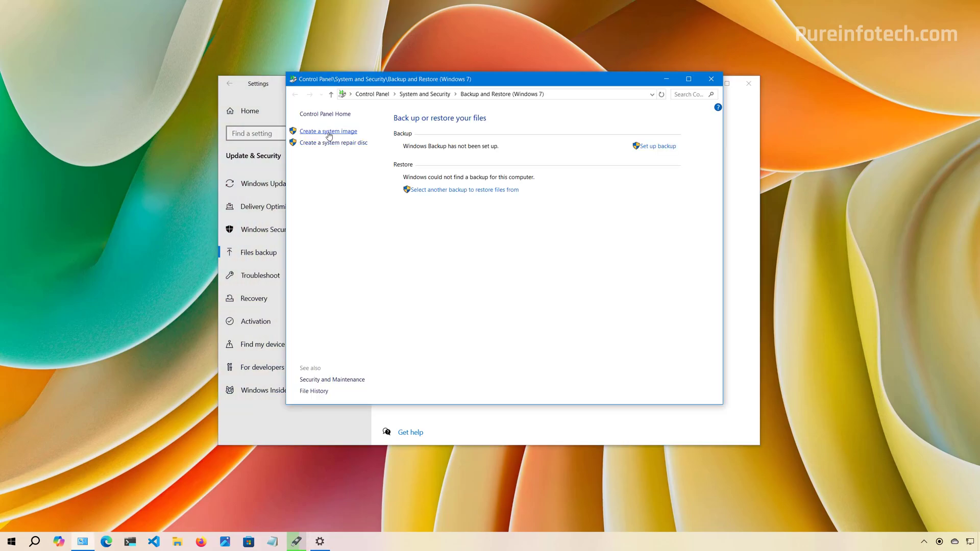
- Create a system image on the hard disk New Volume (G:) and start the backup
{"action": "left_click", "coordinate": [329, 132]}
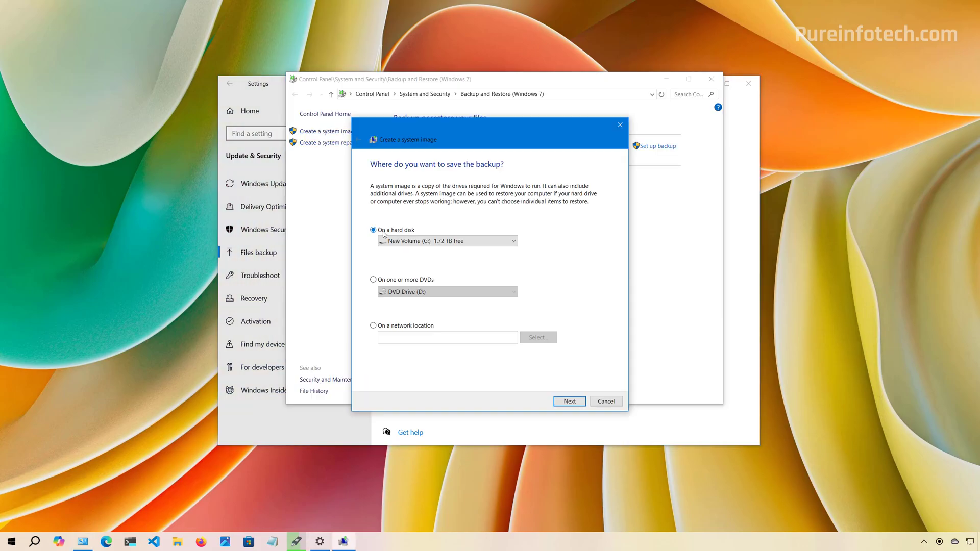
{"action": "left_click", "coordinate": [411, 241]}
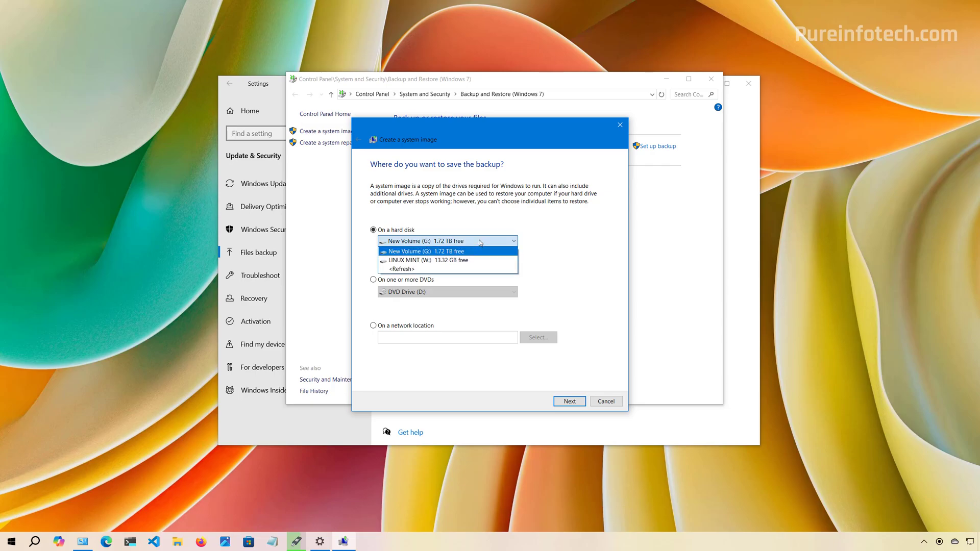
{"action": "left_click", "coordinate": [404, 249]}
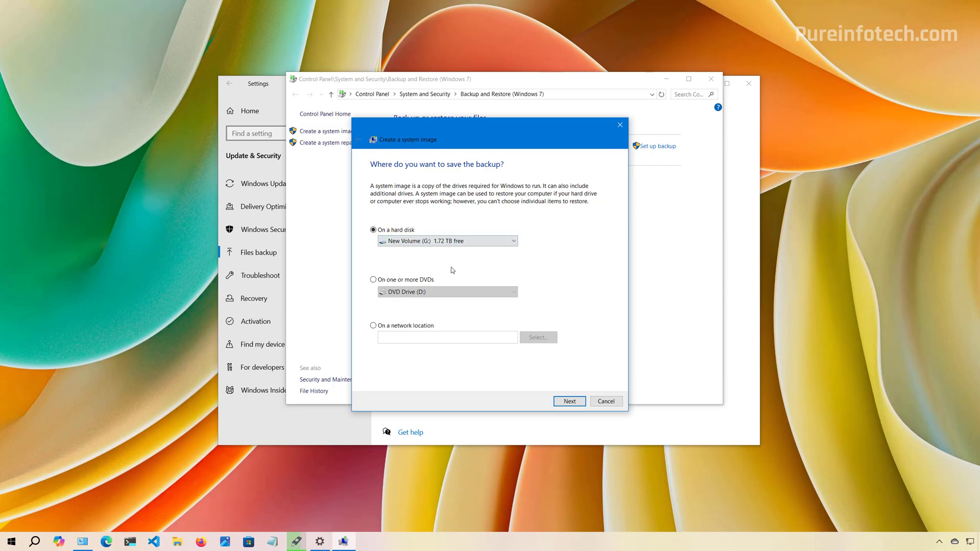
{"action": "left_click", "coordinate": [569, 402]}
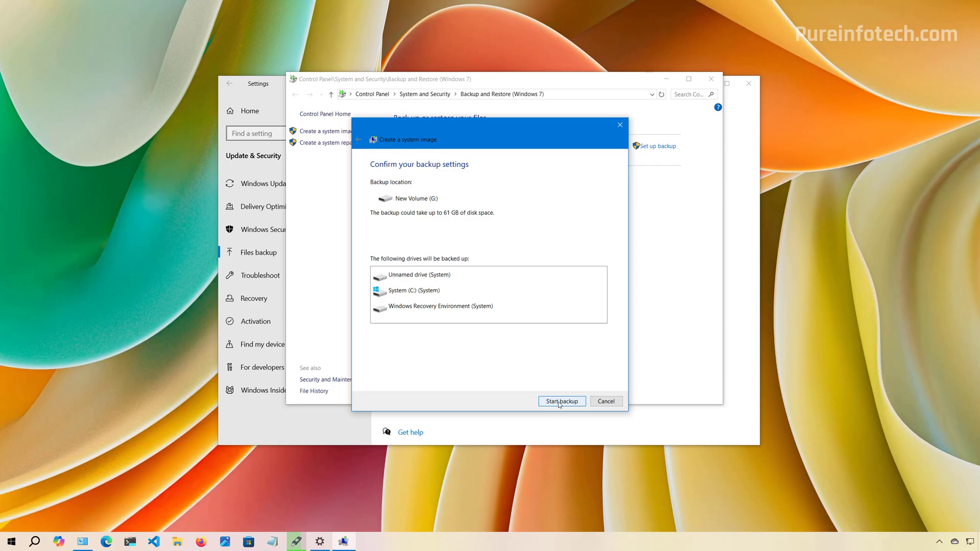
{"action": "left_click", "coordinate": [560, 401]}
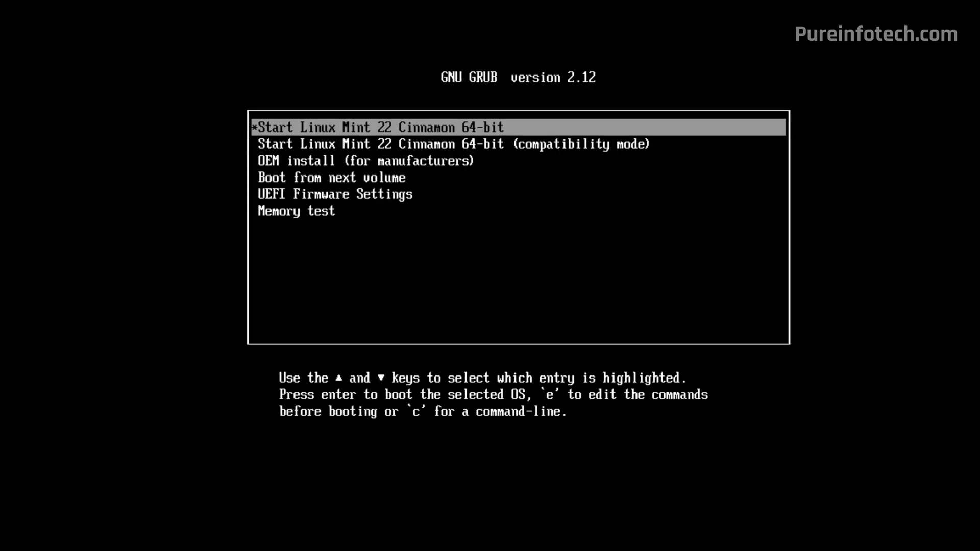
- Boot Linux Mint 22 Cinnamon 64-bit from the GRUB menu and launch the Linux Mint installer on the live desktop
{"action": "key", "text": "Return"}
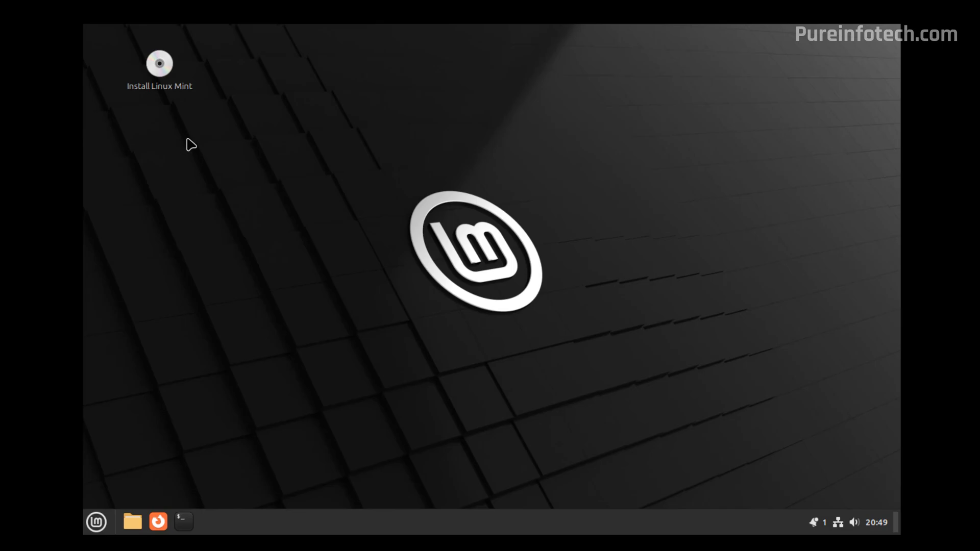
{"action": "right_click", "coordinate": [161, 77]}
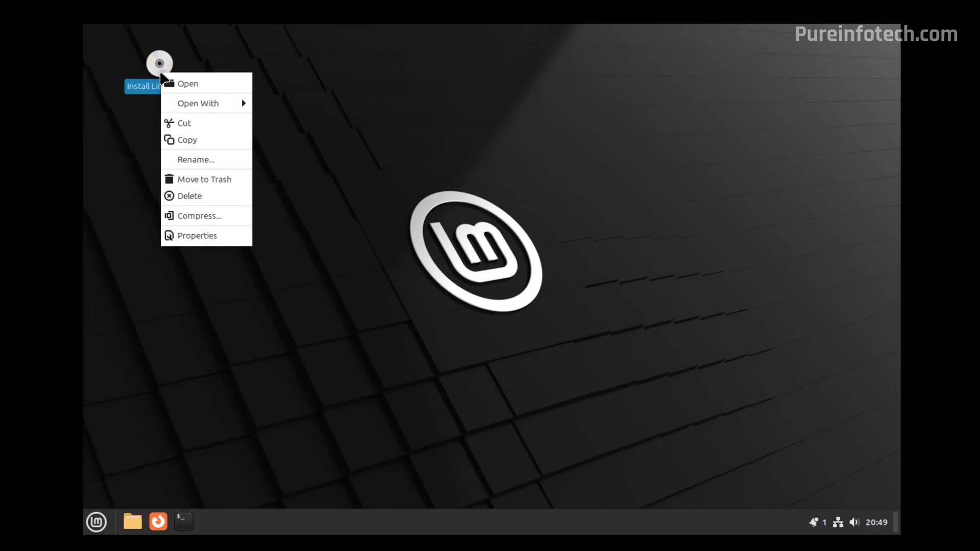
{"action": "left_click", "coordinate": [206, 87]}
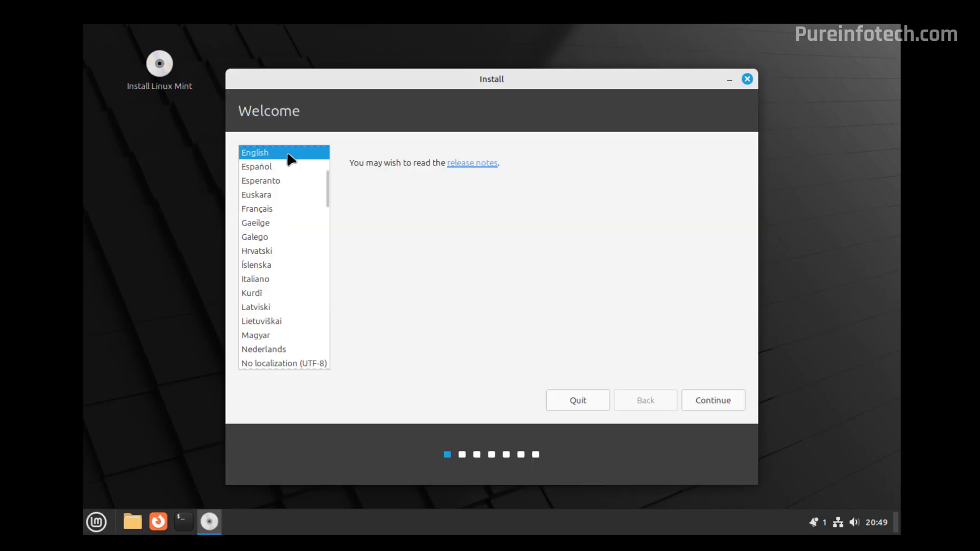
- Accept English with the English (US) keyboard layout and enable installation of multimedia codecs
{"action": "left_click", "coordinate": [717, 401]}
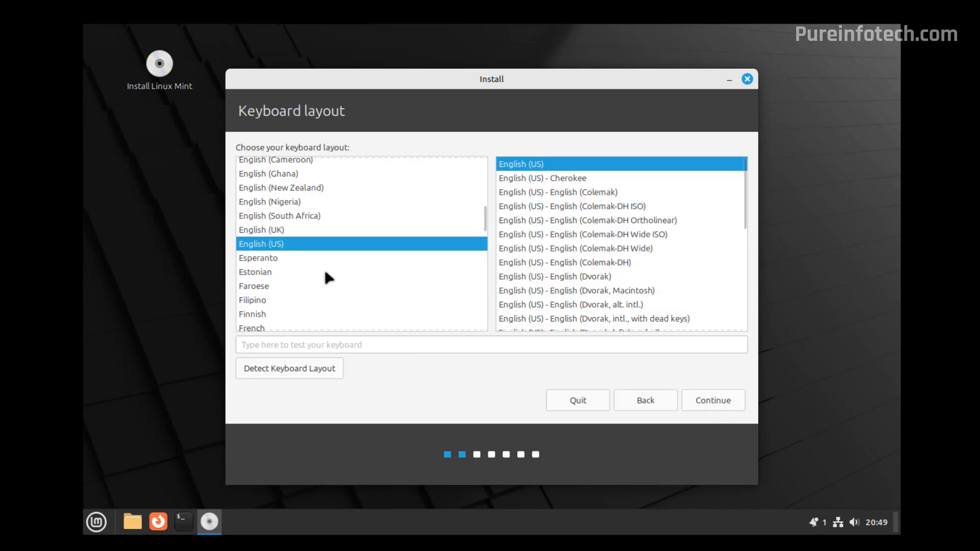
{"action": "left_click", "coordinate": [704, 404]}
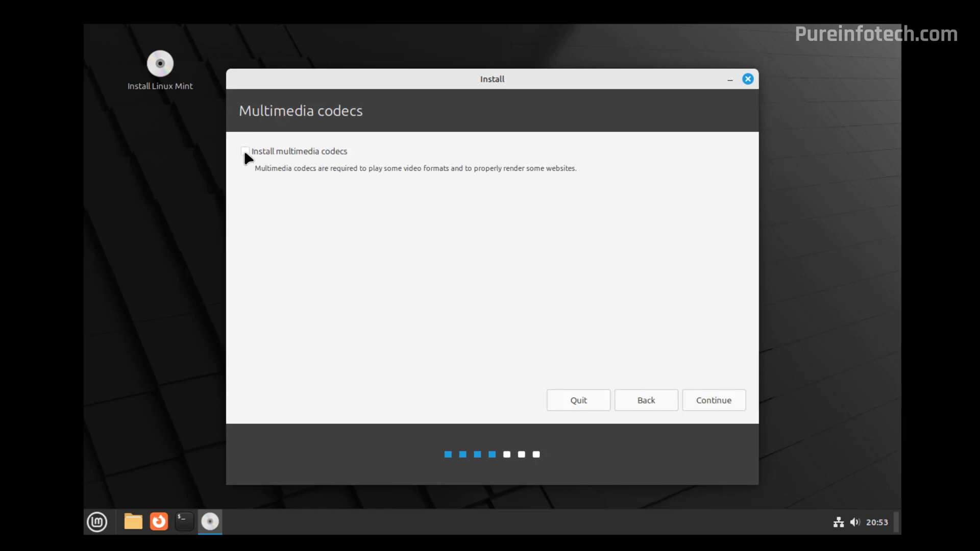
{"action": "left_click", "coordinate": [245, 152]}
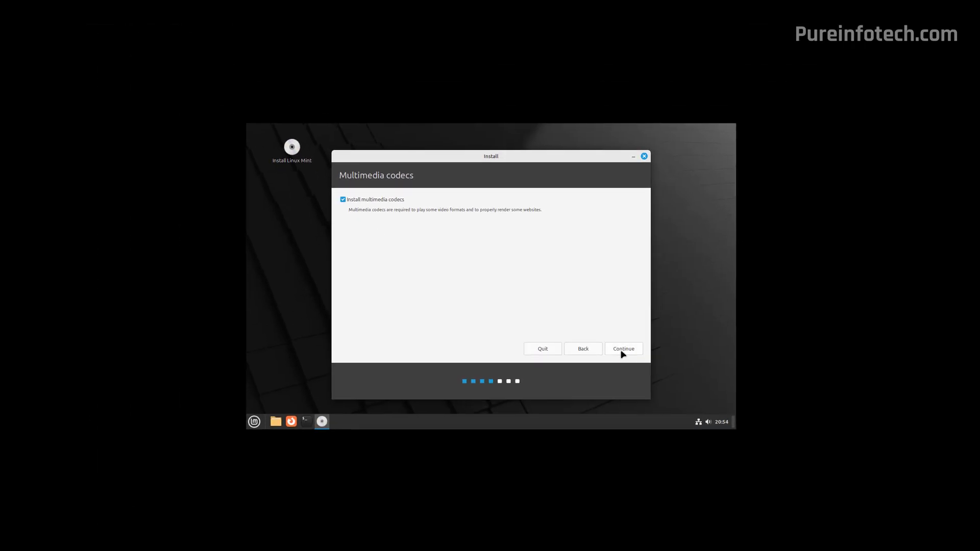
- Choose to erase the disk and install Linux Mint, confirming the partition changes to /dev/nvme0n1 and continuing to the user account details
{"action": "left_click", "coordinate": [622, 350]}
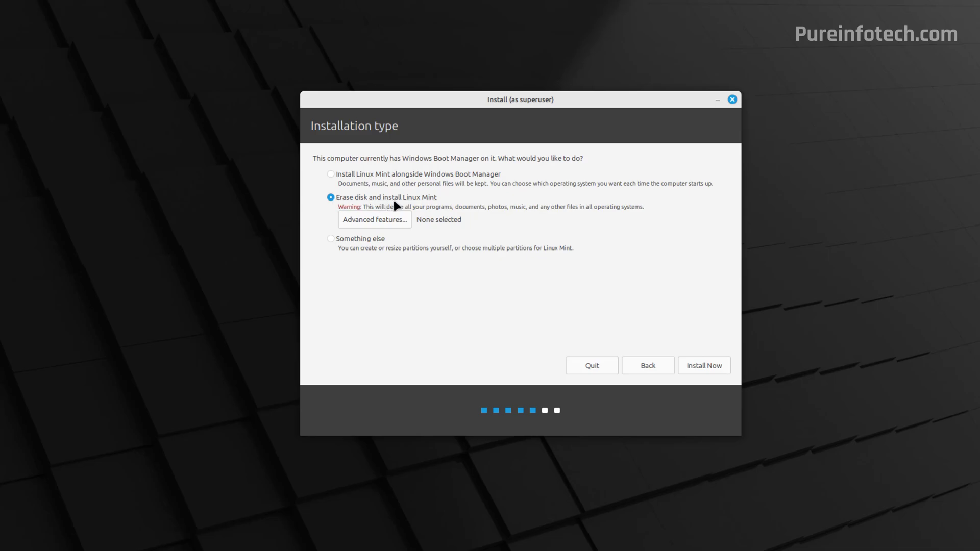
{"action": "left_click", "coordinate": [700, 368]}
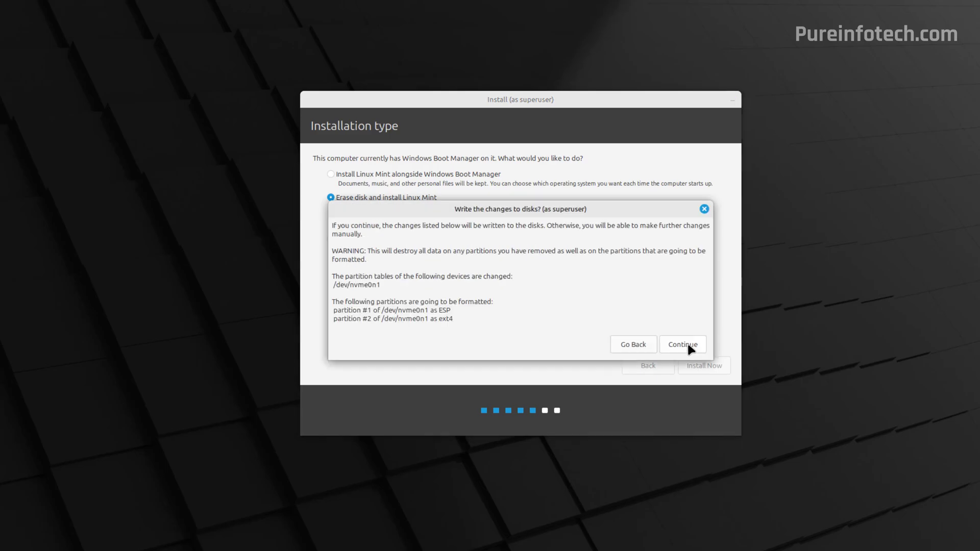
{"action": "left_click", "coordinate": [688, 346]}
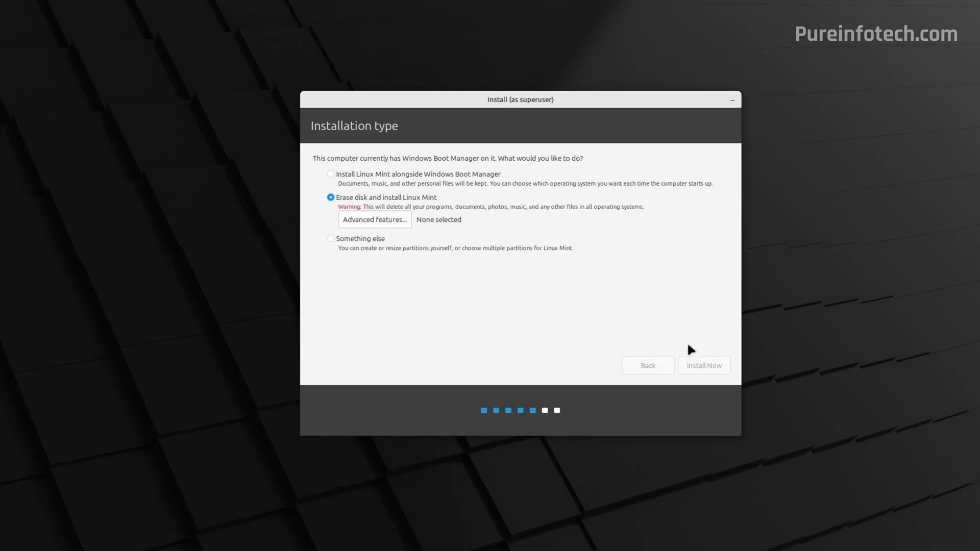
{"action": "left_click", "coordinate": [699, 369]}
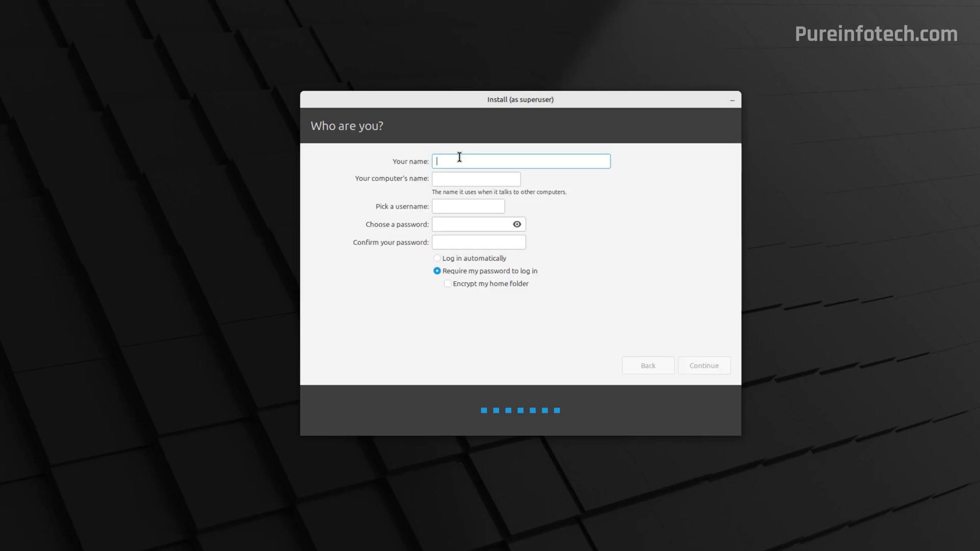
- Create the user account by entering the user's name and the account password with its confirmation, keep the password required at login, and continue
{"action": "type", "text": "mauro"}
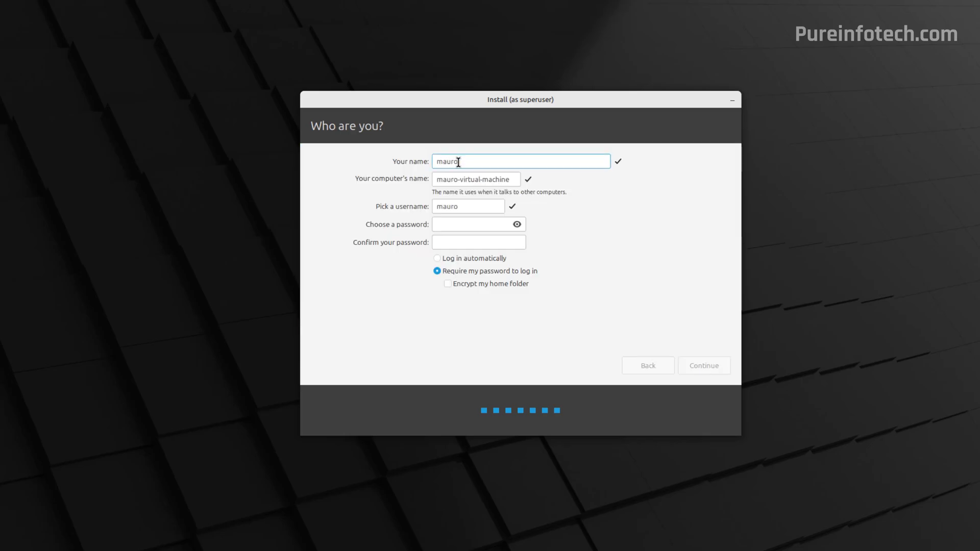
{"action": "left_click", "coordinate": [440, 224]}
{"action": "type", "text": "********"}
{"action": "key", "text": "Tab"}
{"action": "type", "text": "********"}
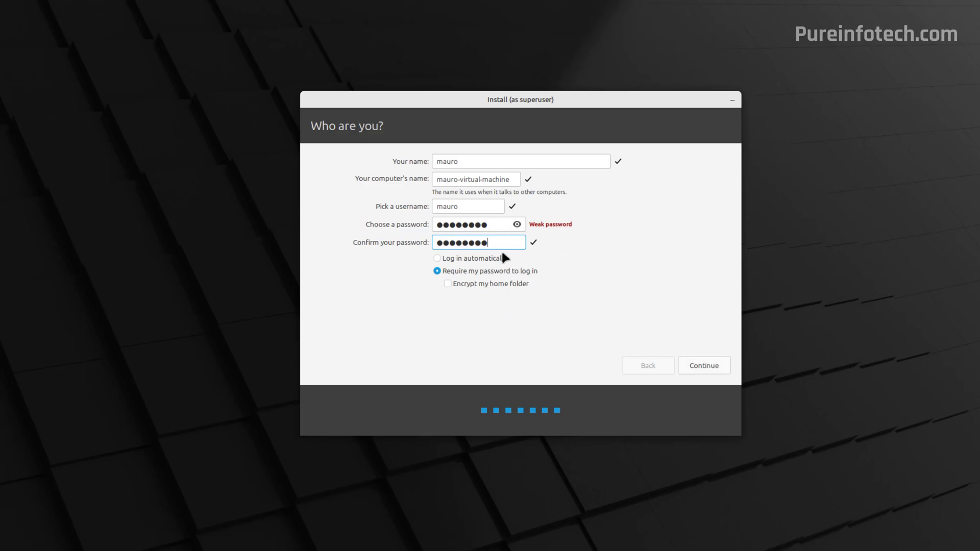
{"action": "left_click", "coordinate": [705, 368]}
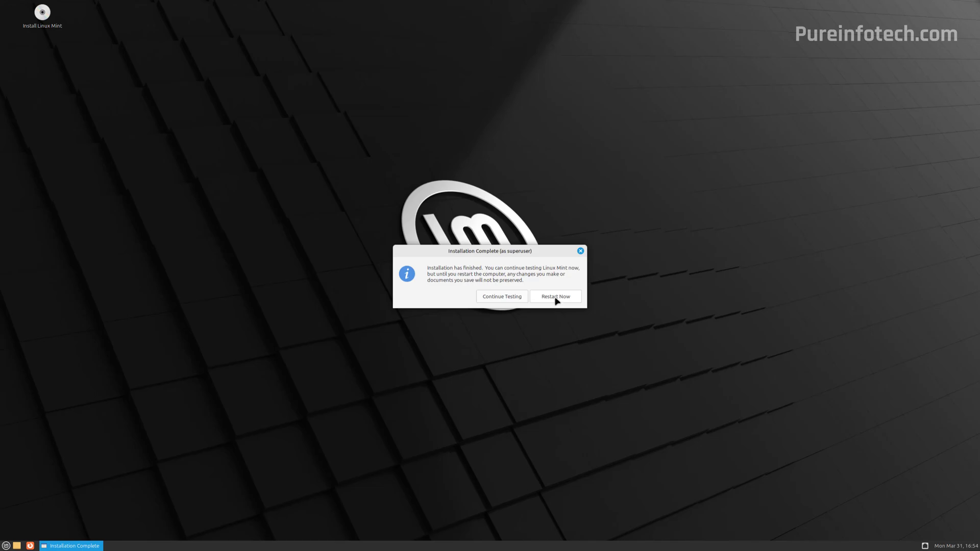
- Restart the computer into the installed Linux Mint and log in with the account password
{"action": "left_click", "coordinate": [556, 297]}
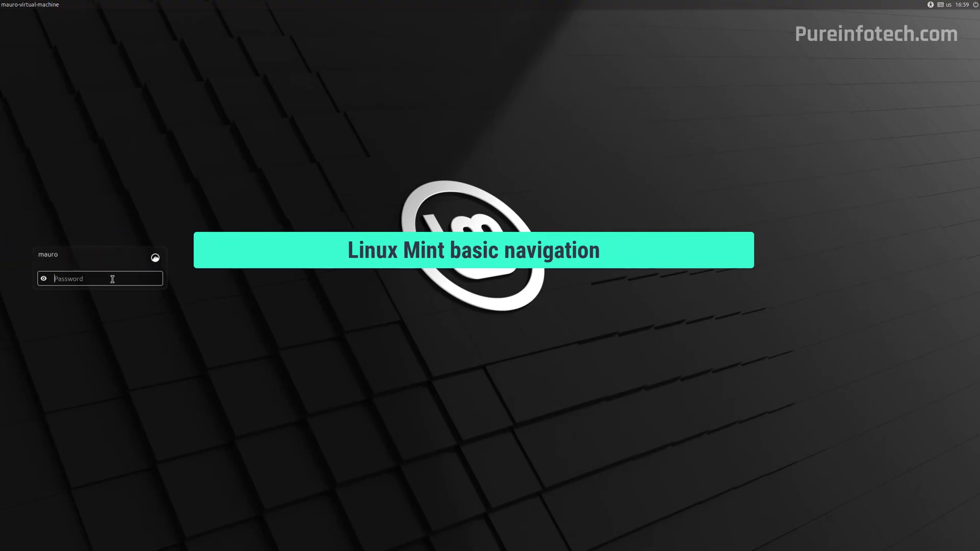
{"action": "type", "text": "••••••••"}
{"action": "key", "text": "Return"}
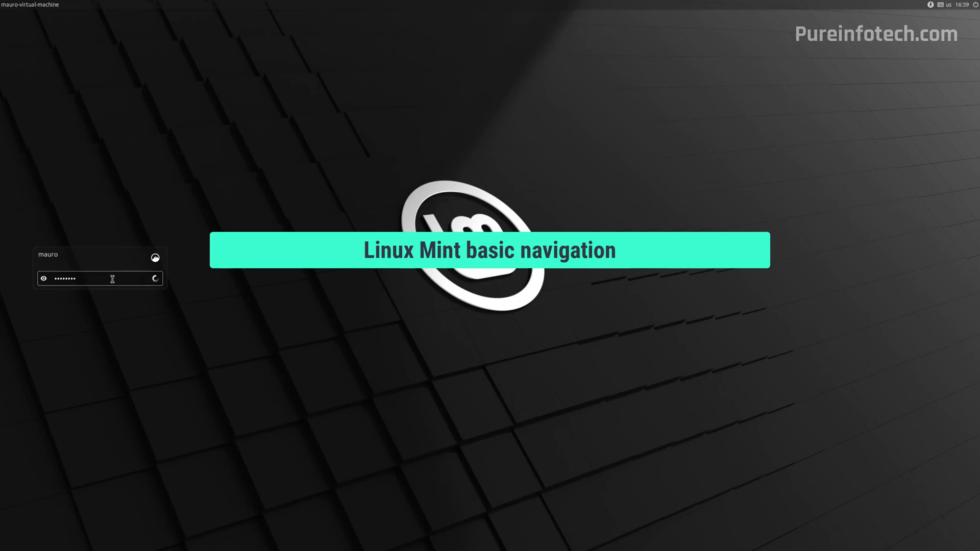
{"action": "type", "text": "••••••••"}
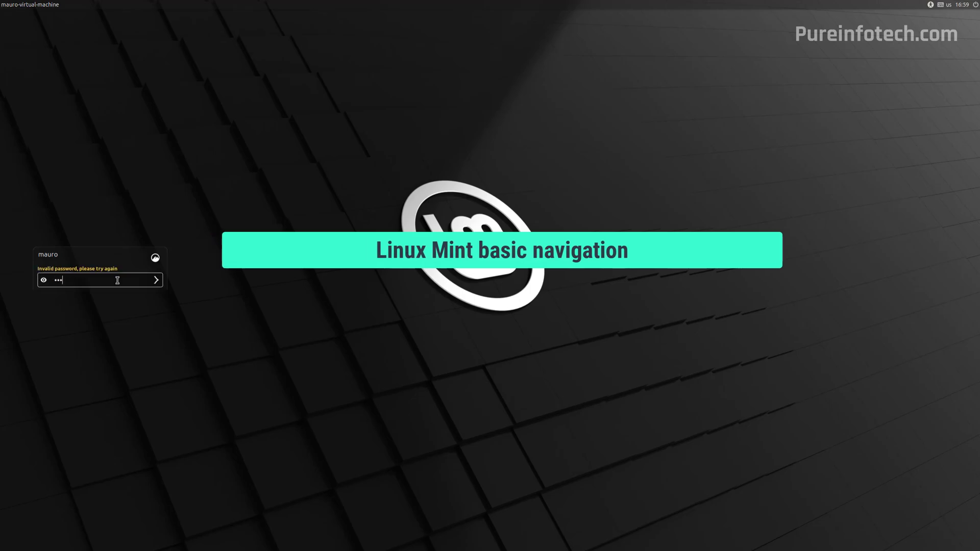
{"action": "key", "text": "Return"}
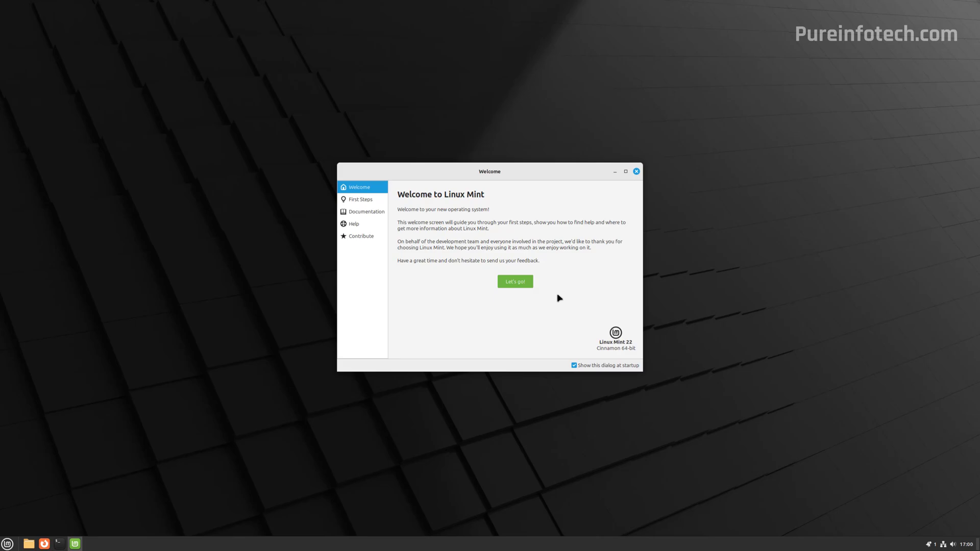
- Stop the Welcome dialog from showing at startup, look through its First Steps, Documentation, Help and Contribute pages, and close it
{"action": "left_click", "coordinate": [574, 366]}
{"action": "left_click", "coordinate": [362, 200]}
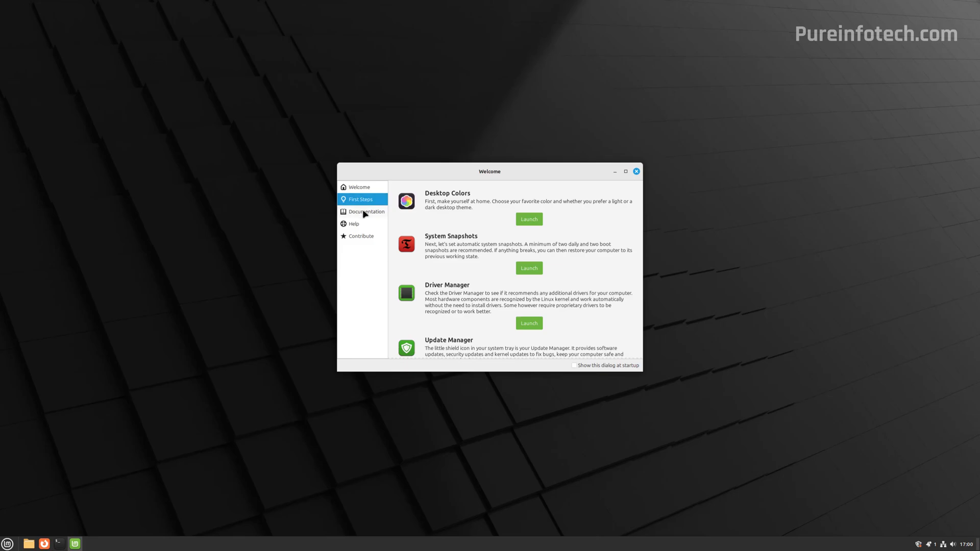
{"action": "left_click", "coordinate": [365, 212]}
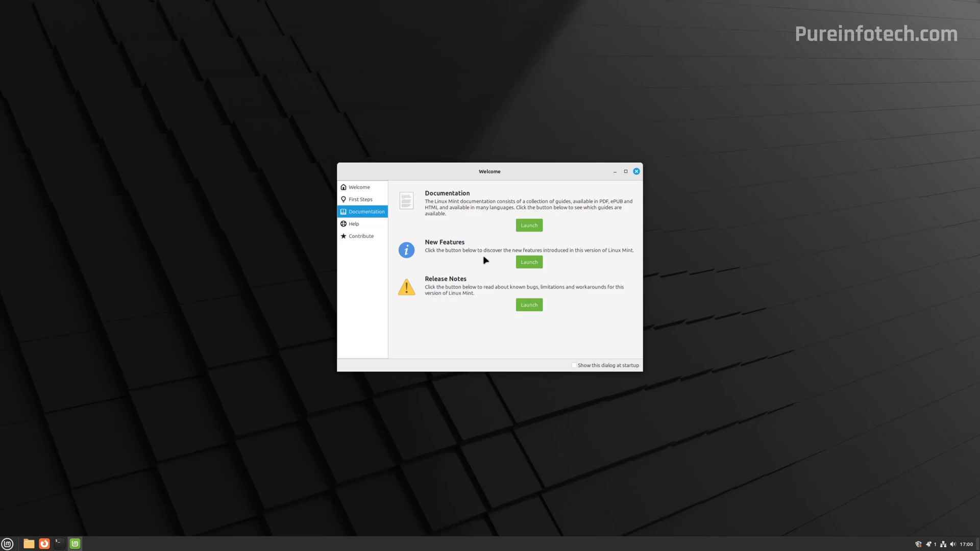
{"action": "left_click", "coordinate": [364, 224]}
{"action": "left_click", "coordinate": [363, 237]}
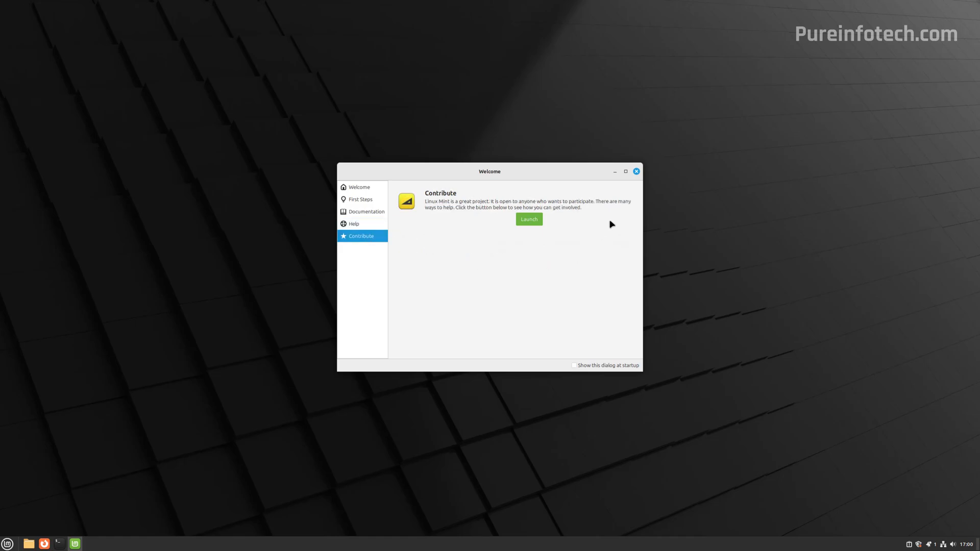
{"action": "left_click", "coordinate": [636, 172]}
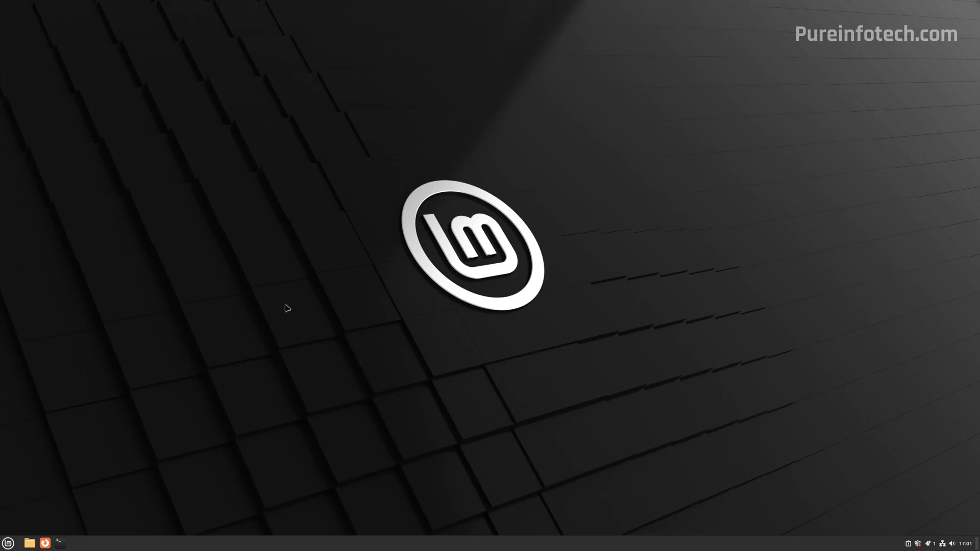
{"action": "left_click", "coordinate": [8, 543]}
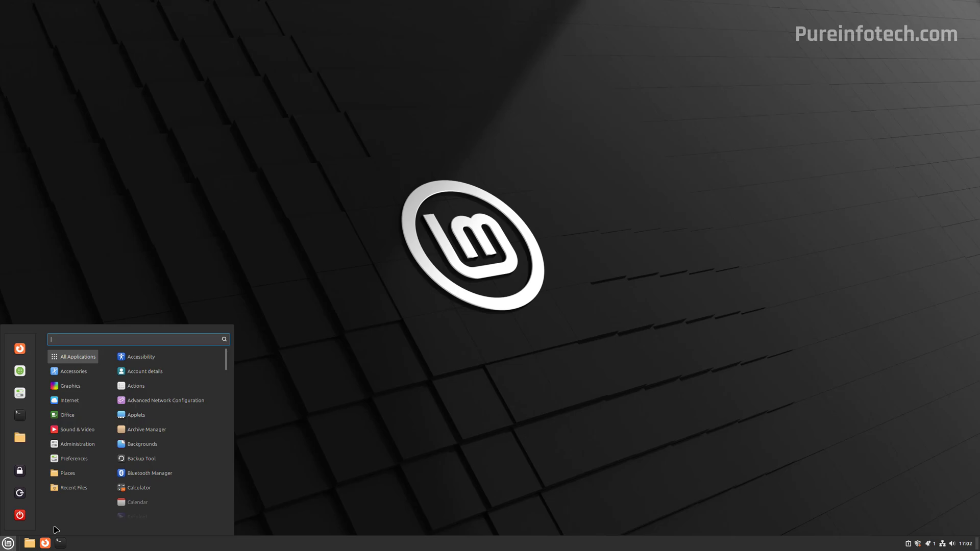
{"action": "left_click", "coordinate": [434, 312]}
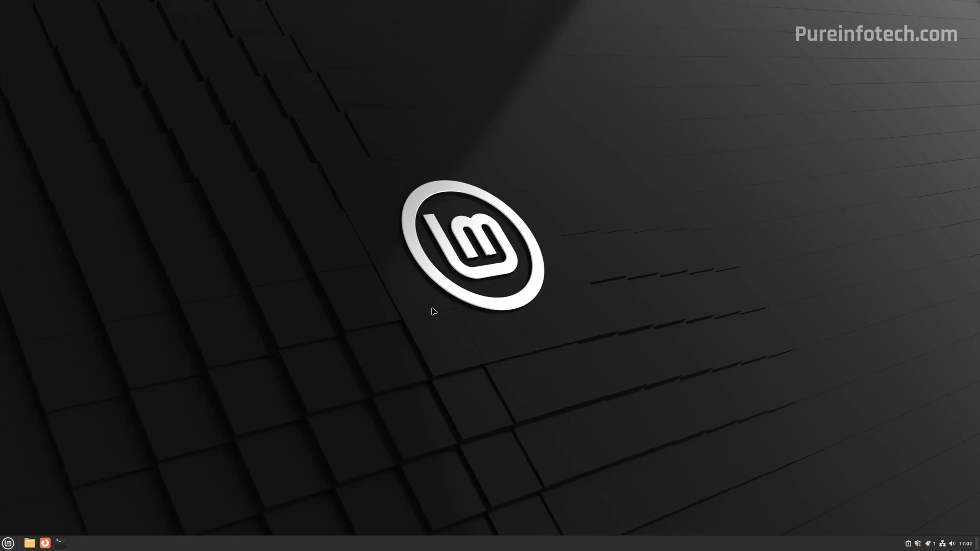
- Move the desktop panel to the left edge of the screen and on to the top edge, and try the application menu there
{"action": "right_click", "coordinate": [179, 540]}
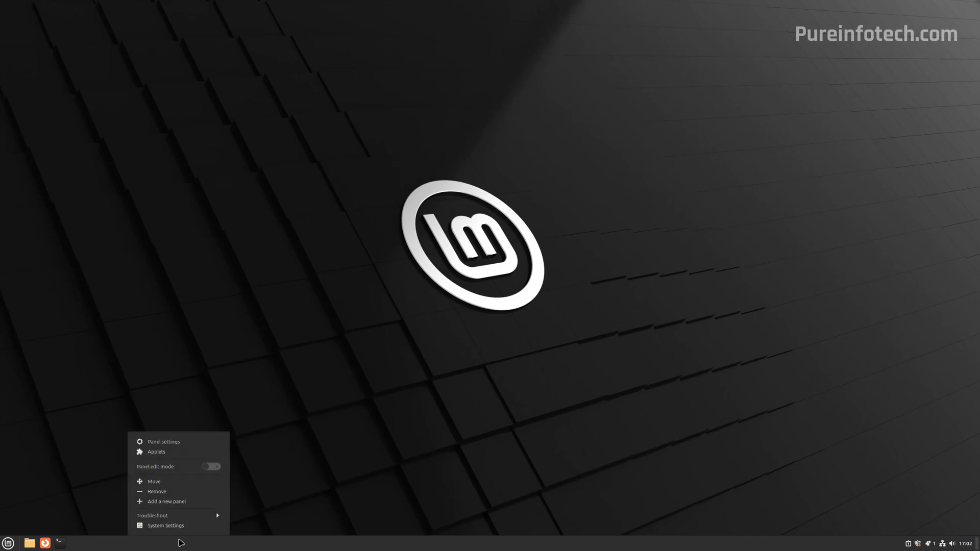
{"action": "left_click", "coordinate": [172, 484]}
{"action": "left_click", "coordinate": [13, 350]}
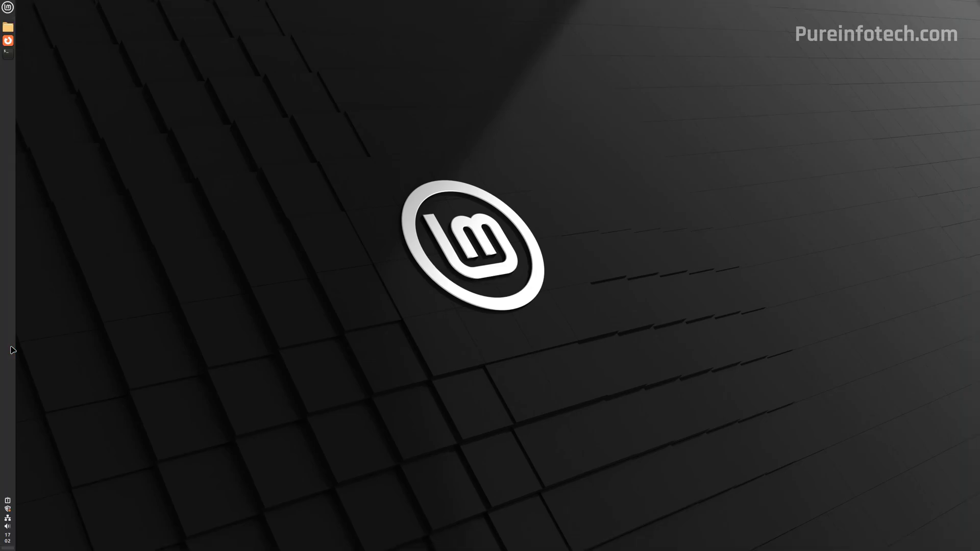
{"action": "right_click", "coordinate": [14, 118]}
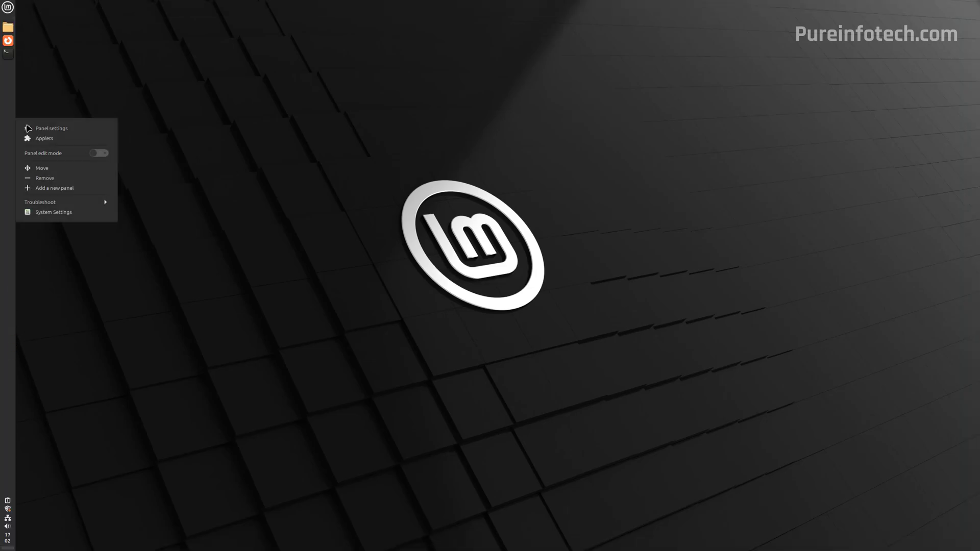
{"action": "left_click", "coordinate": [56, 168]}
{"action": "left_click", "coordinate": [202, 10]}
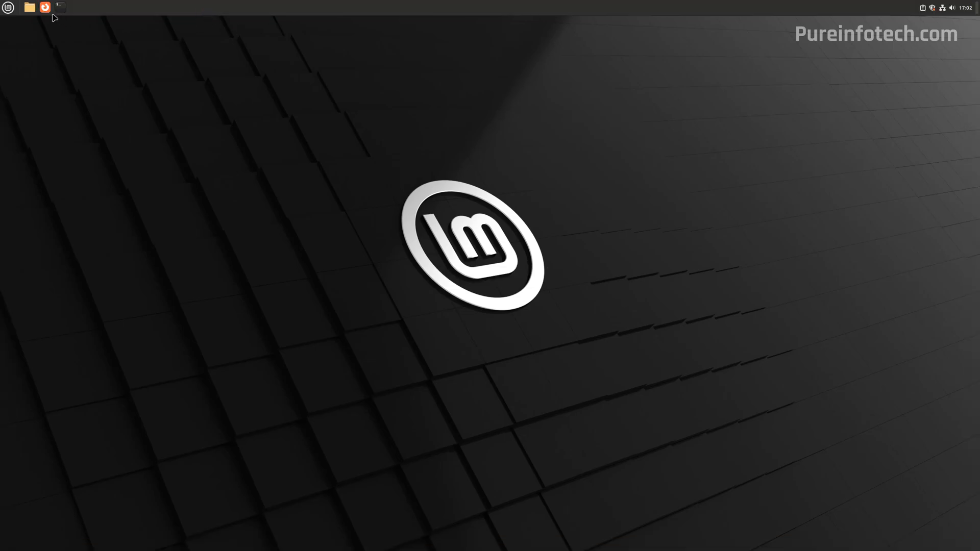
{"action": "left_click", "coordinate": [8, 7]}
{"action": "key", "text": "Escape"}
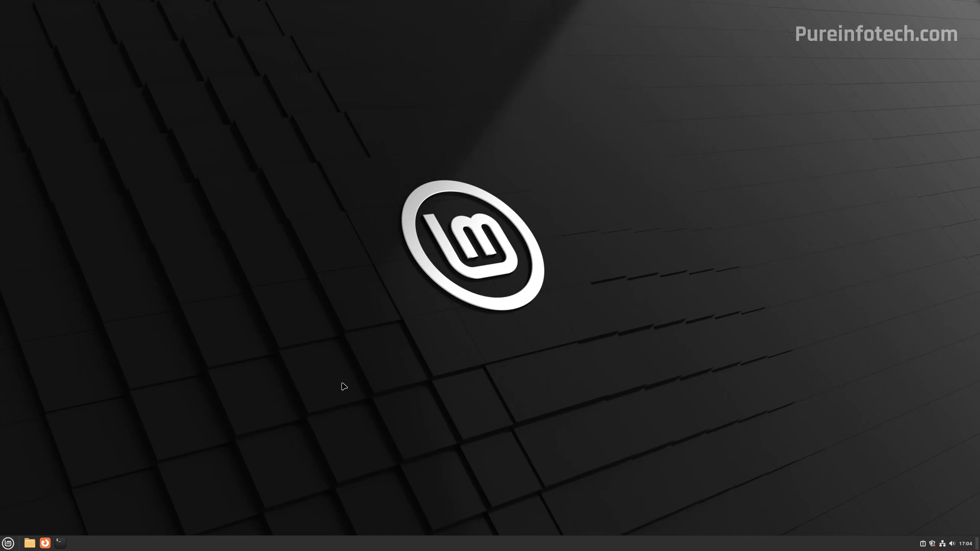
- Search the applications for "software", open Software Manager, and reposition its window on the desktop
{"action": "key", "text": "super"}
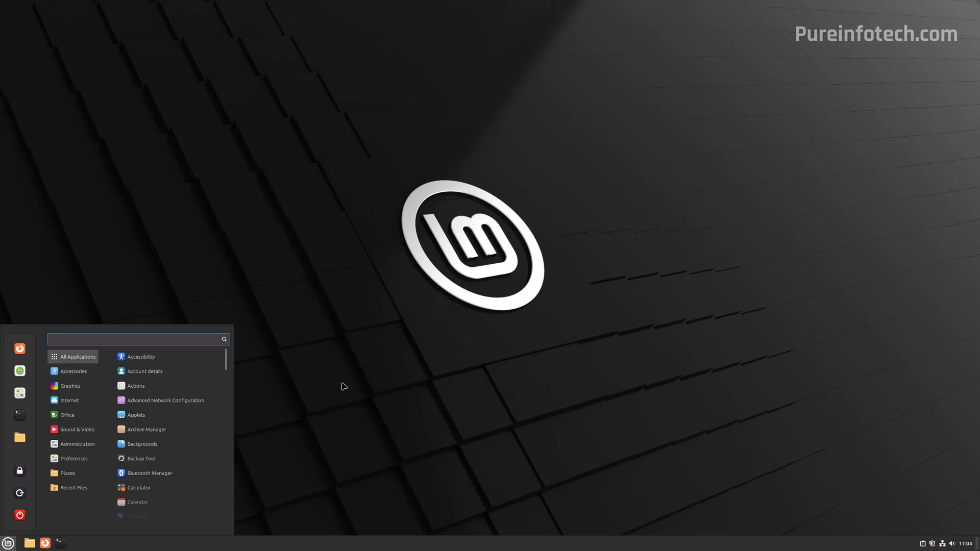
{"action": "type", "text": "software"}
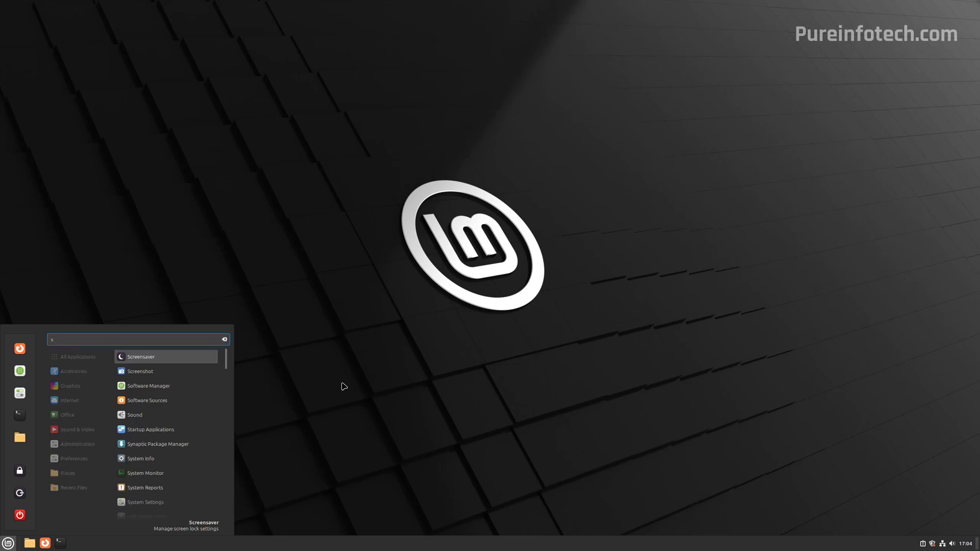
{"action": "left_click", "coordinate": [165, 359]}
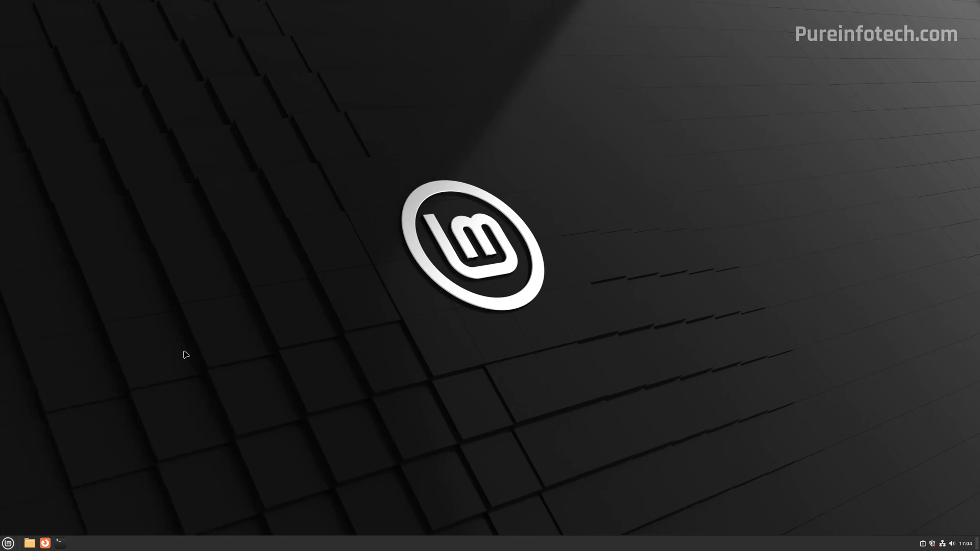
{"action": "left_click_drag", "start_coordinate": [579, 132], "coordinate": [455, 104]}
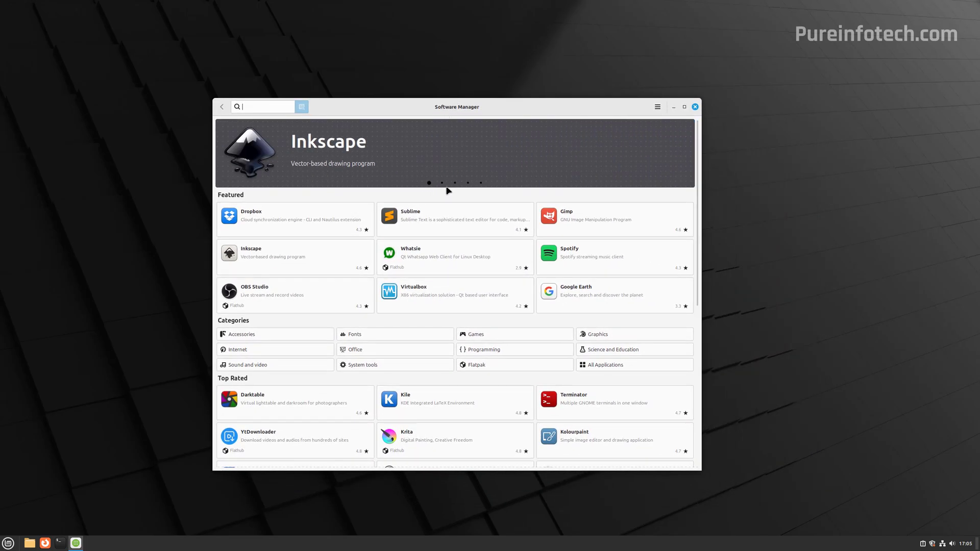
- Install Audacity together with its additional packages, authenticating with the account password
{"action": "left_click", "coordinate": [384, 151]}
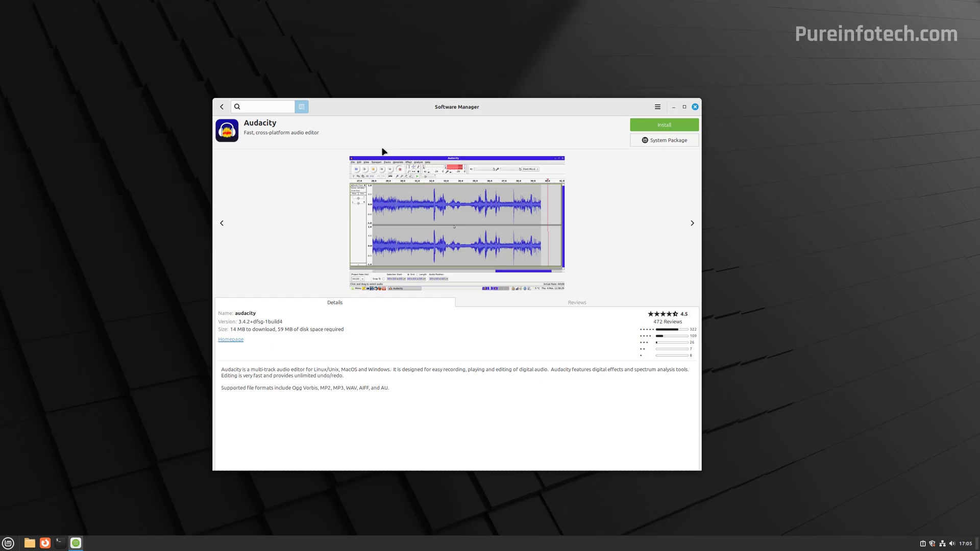
{"action": "left_click", "coordinate": [671, 126]}
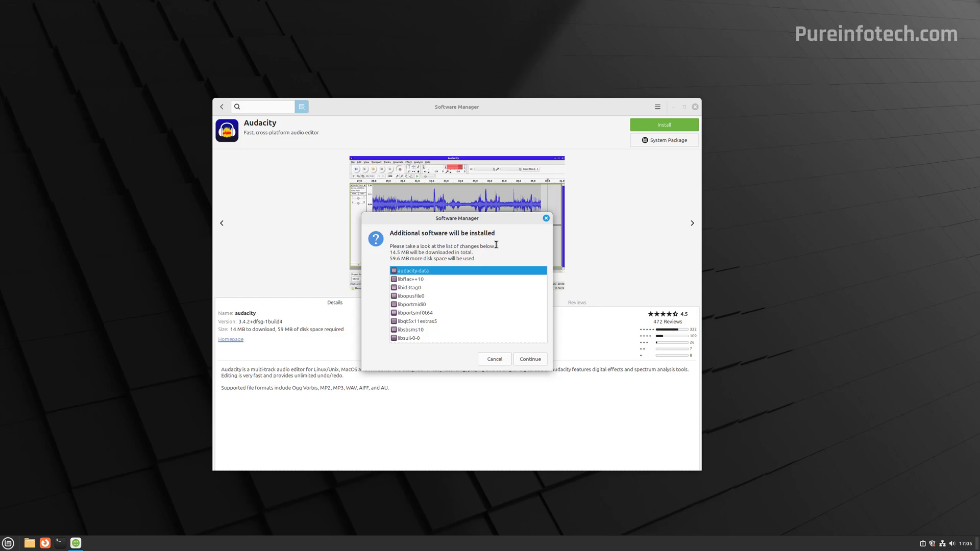
{"action": "left_click", "coordinate": [531, 359]}
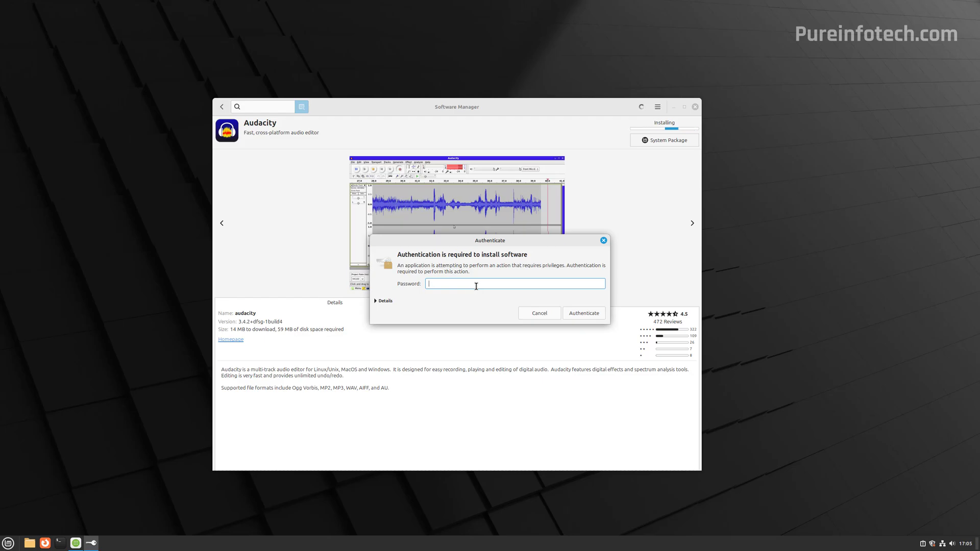
{"action": "type", "text": "****"}
{"action": "key", "text": "Return"}
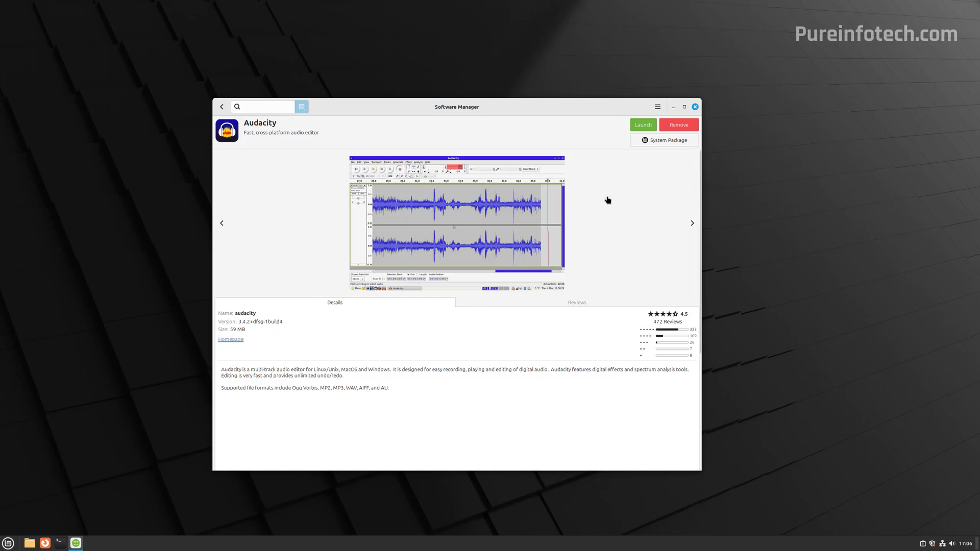
- Launch the newly installed Audacity and search the application menu for "aud"
{"action": "left_click", "coordinate": [641, 127]}
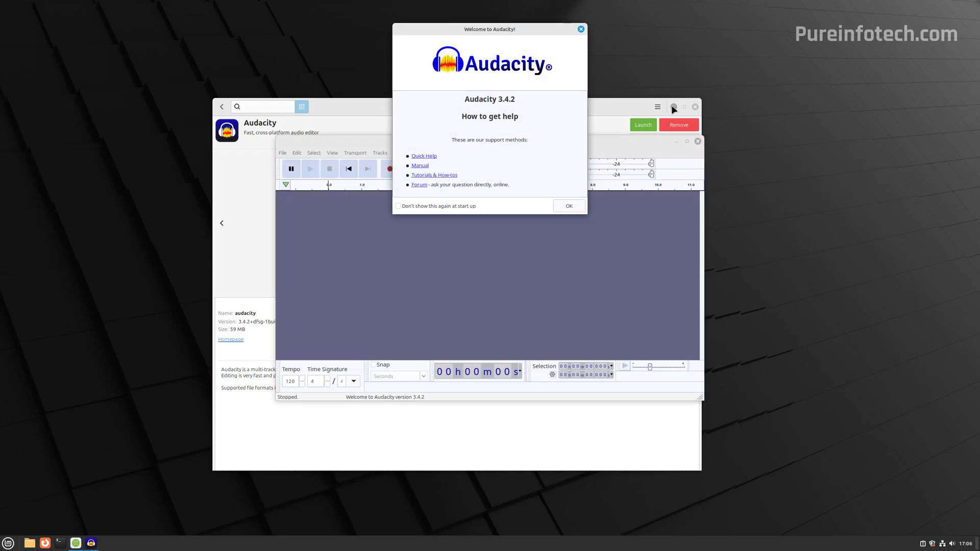
{"action": "left_click", "coordinate": [8, 543]}
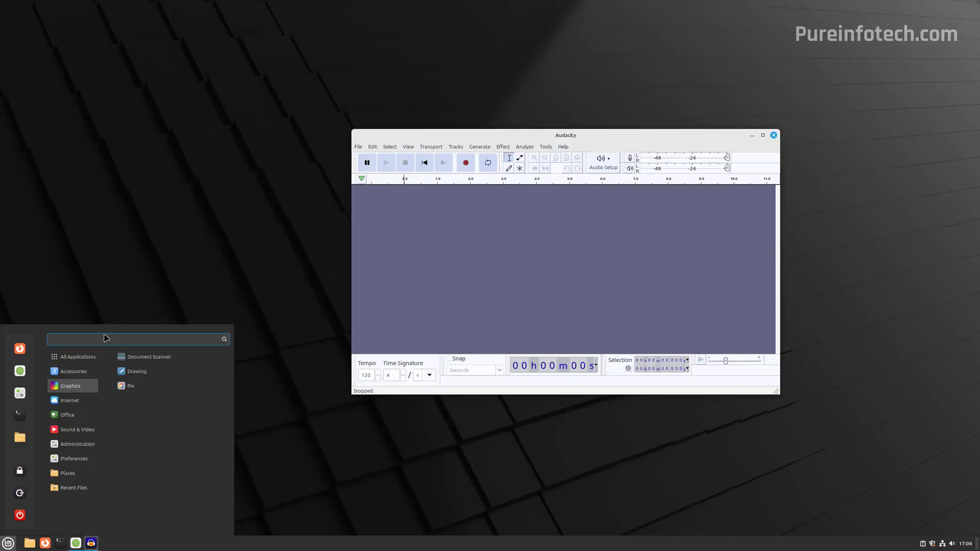
{"action": "type", "text": "aud"}
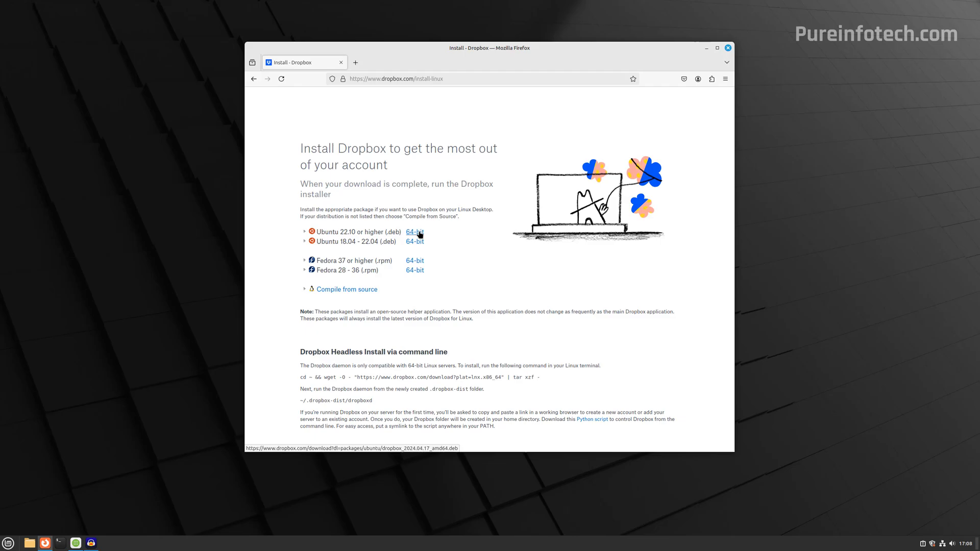
- Download the 64-bit Dropbox .deb package for Ubuntu 22.10 or higher and open dropbox_2024.04.17_amd64.deb from the Downloads folder
{"action": "left_click", "coordinate": [420, 233]}
{"action": "left_click", "coordinate": [679, 99]}
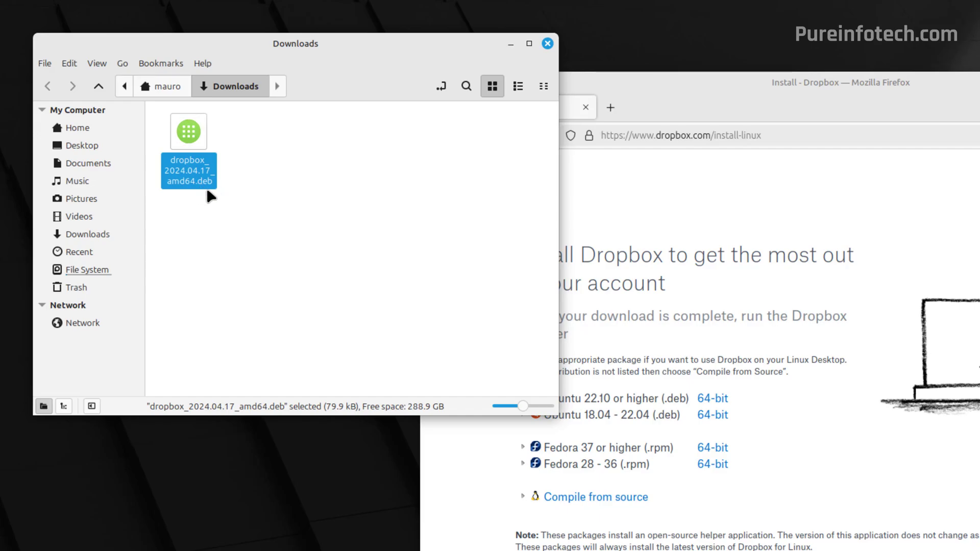
{"action": "double_click", "coordinate": [189, 134]}
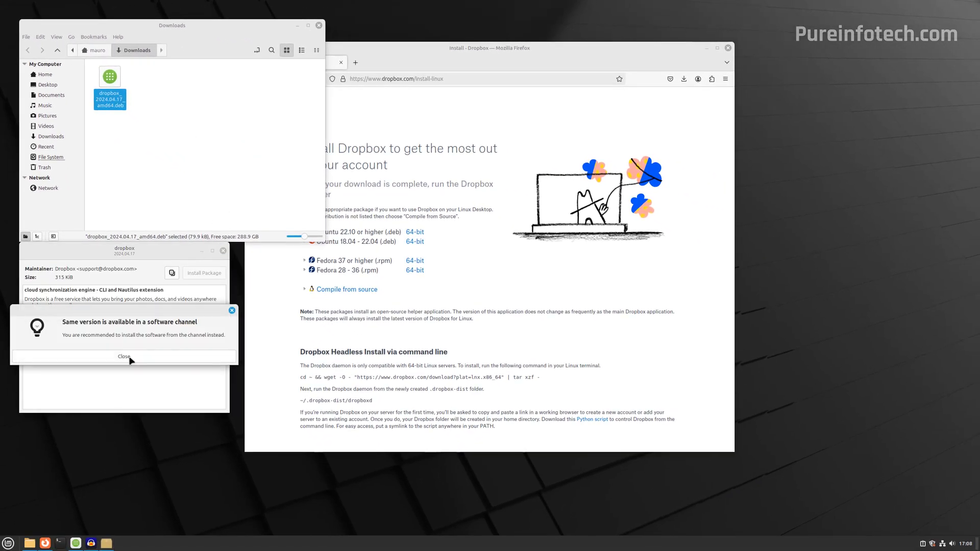
- Dismiss the software channel notice, install the Dropbox package authenticating with the account password, and close the package installer
{"action": "left_click", "coordinate": [129, 357]}
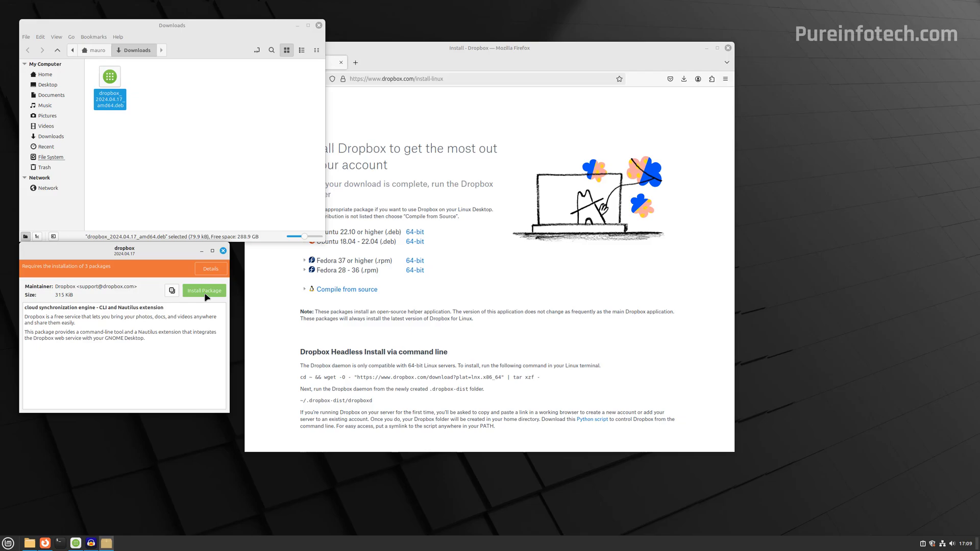
{"action": "left_click", "coordinate": [204, 290]}
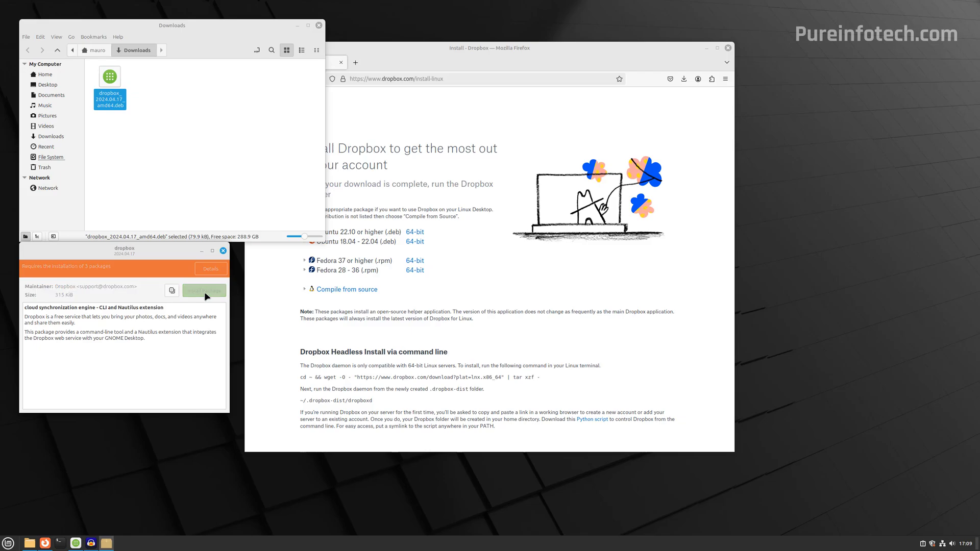
{"action": "type", "text": "*******"}
{"action": "key", "text": "Return"}
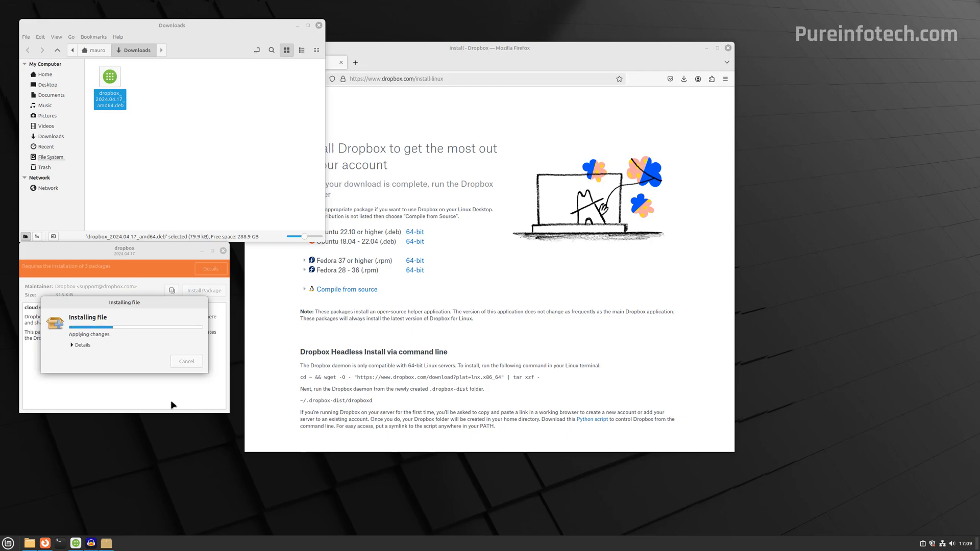
{"action": "left_click", "coordinate": [223, 250]}
- Start signing in to Dropbox from its system tray icon
{"action": "key", "text": "super"}
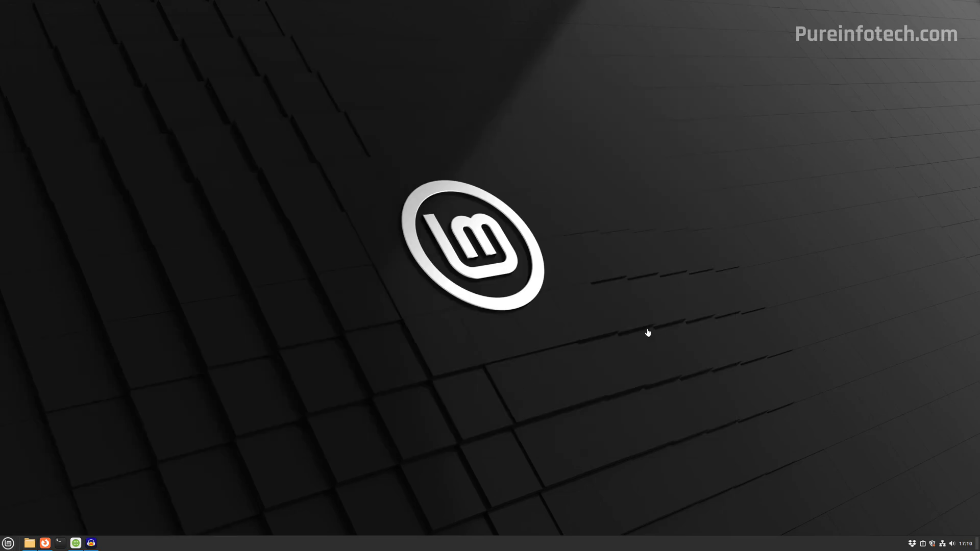
{"action": "left_click", "coordinate": [912, 544]}
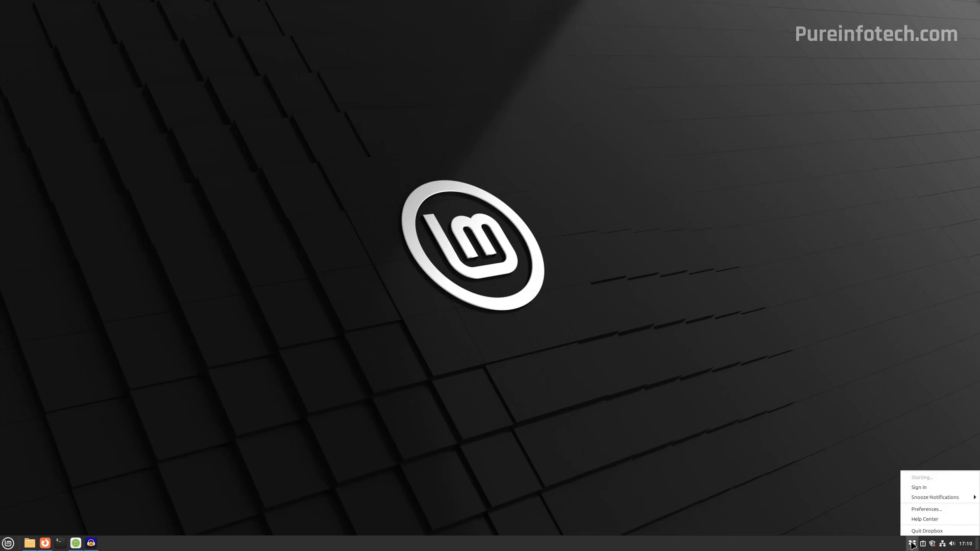
{"action": "left_click", "coordinate": [920, 487]}
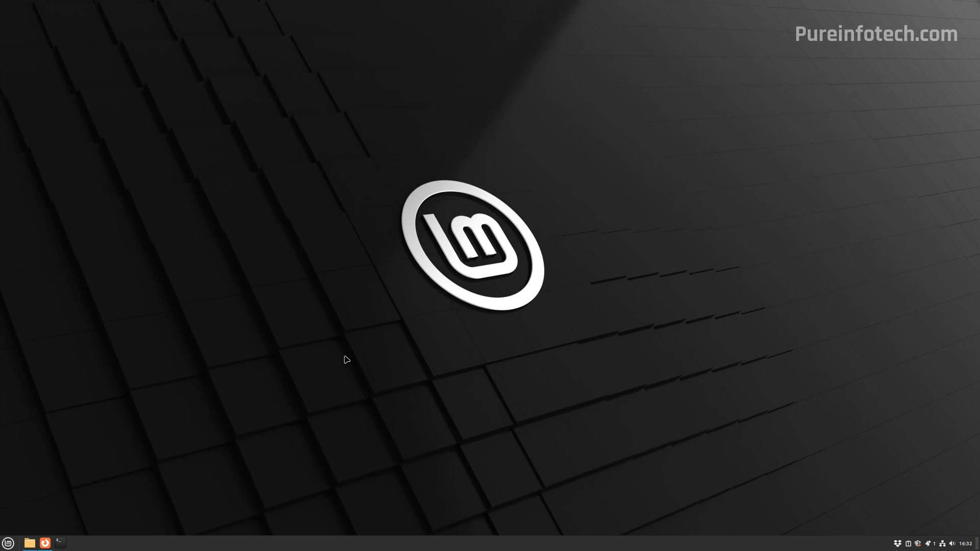
- Search the applications for "update", open Update Manager, and refresh the list of available updates
{"action": "key", "text": "super"}
{"action": "type", "text": "updat"}
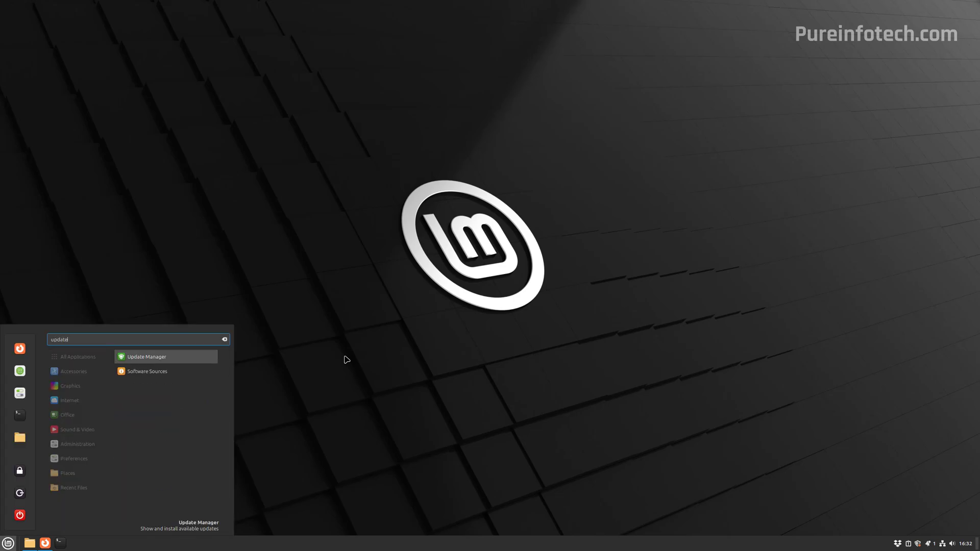
{"action": "type", "text": "e"}
{"action": "left_click", "coordinate": [182, 359]}
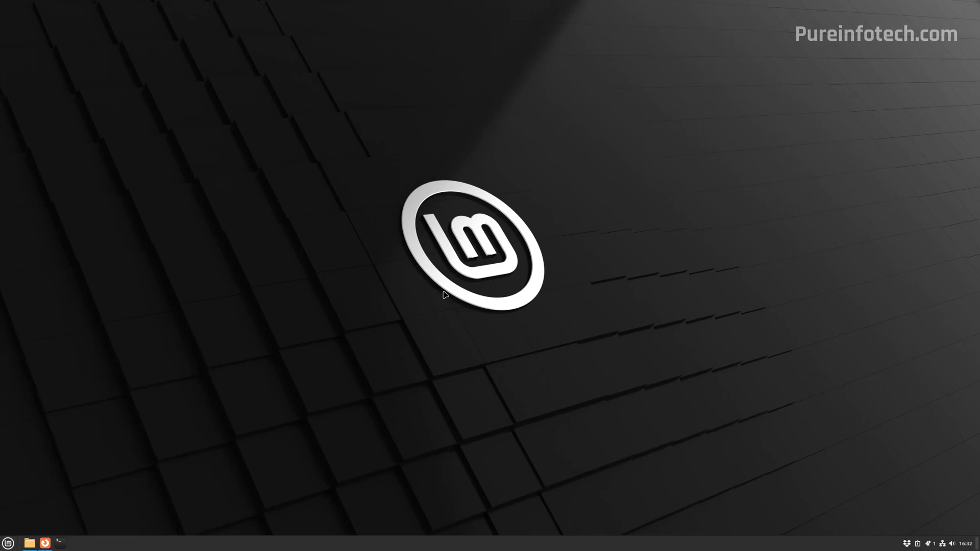
{"action": "left_click", "coordinate": [345, 160]}
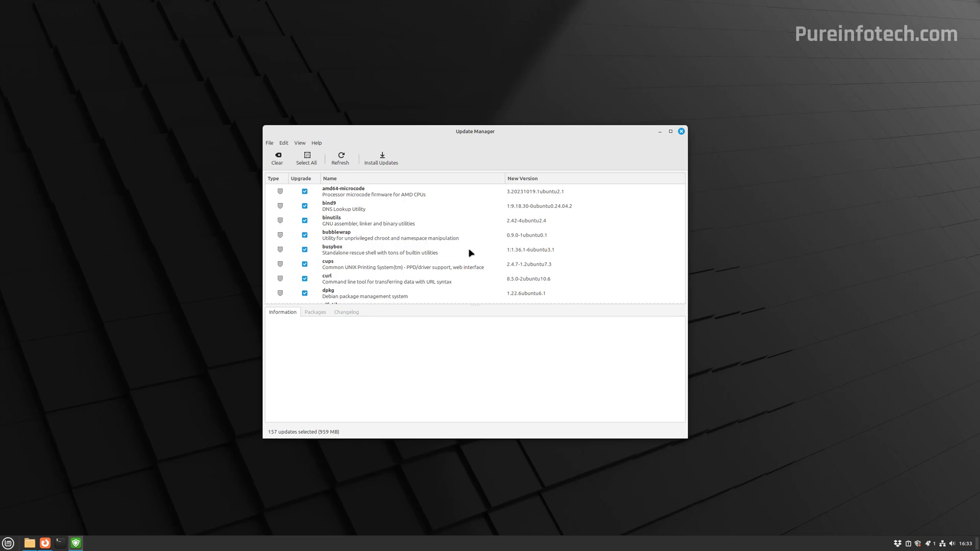
- Install all selected system updates, accept the additional package changes, and authenticate with the account password
{"action": "left_click", "coordinate": [383, 160]}
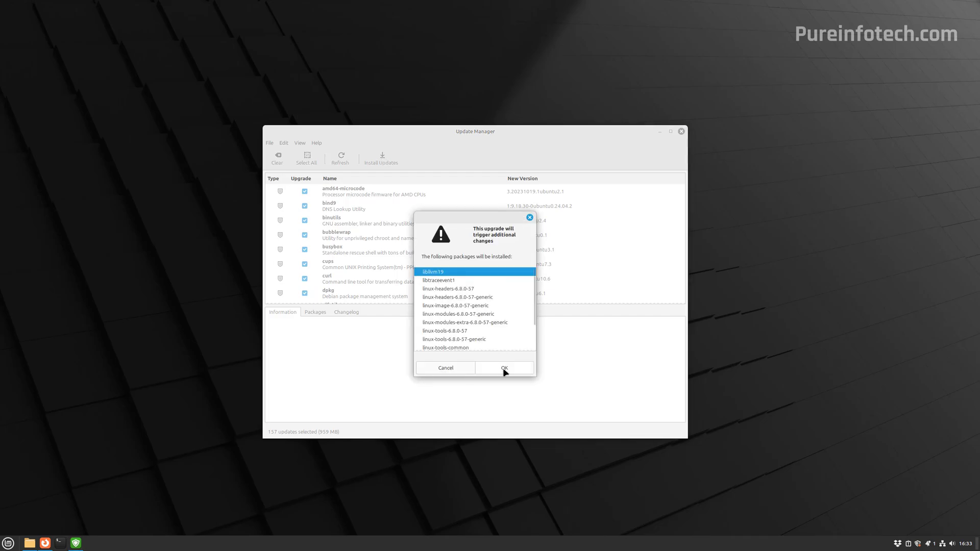
{"action": "left_click", "coordinate": [504, 369]}
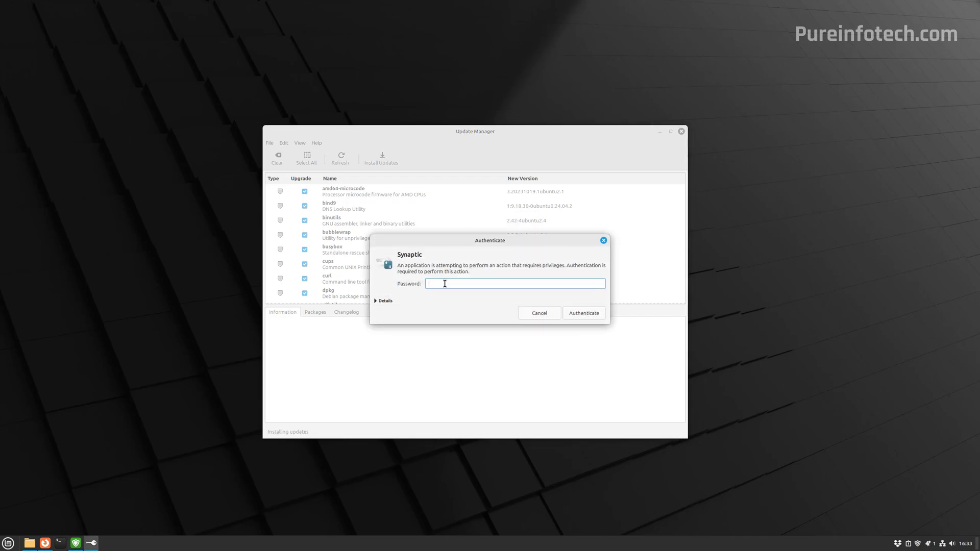
{"action": "type", "text": "••••"}
{"action": "key", "text": "Return"}
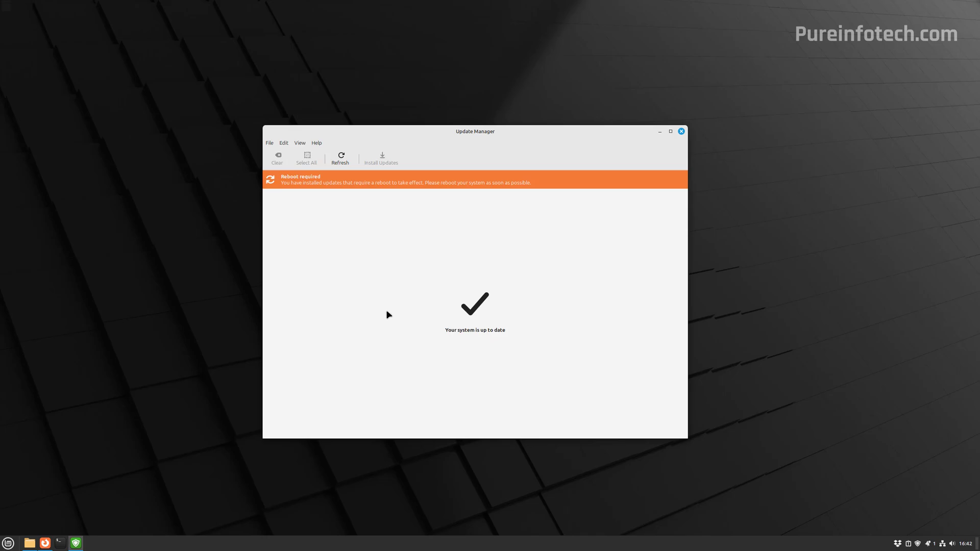
- Close Update Manager and restart the computer
{"action": "left_click", "coordinate": [681, 131]}
{"action": "left_click", "coordinate": [8, 542]}
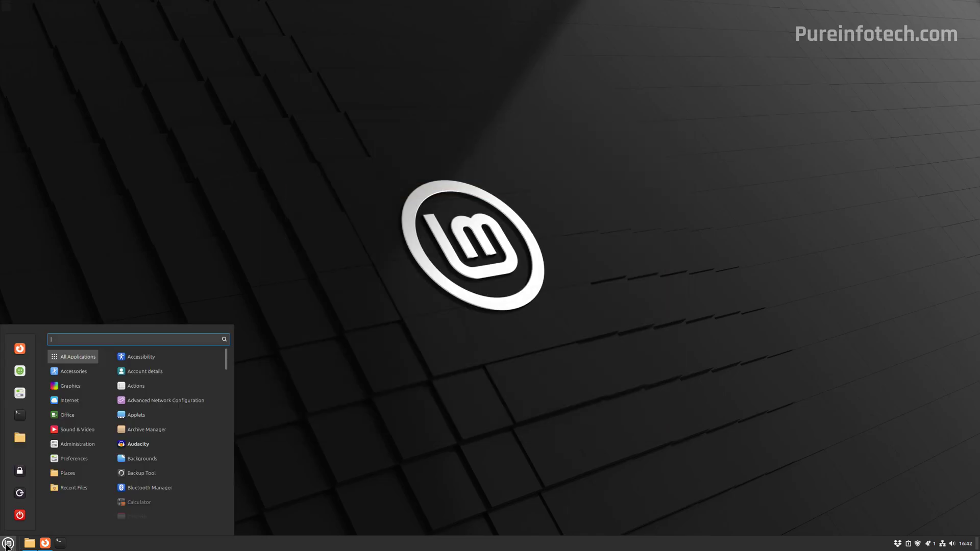
{"action": "left_click", "coordinate": [19, 516]}
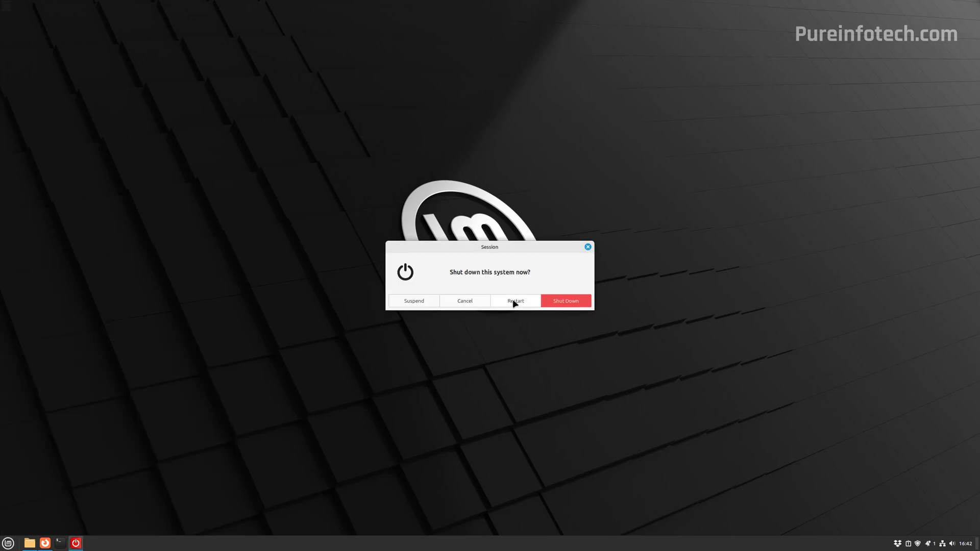
{"action": "left_click", "coordinate": [513, 303]}
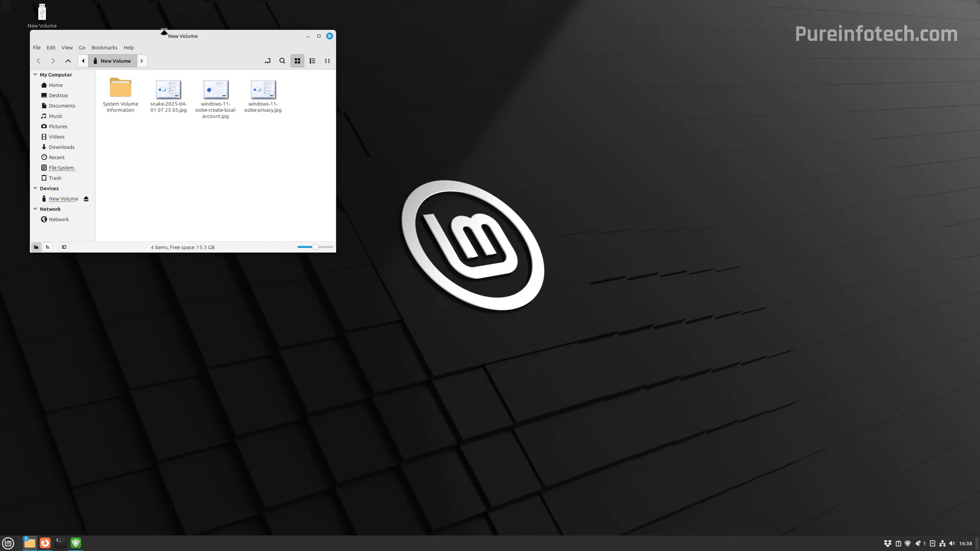
- Reposition the New Volume window on the desktop and open the New Volume USB drive in a second Files window
{"action": "left_click_drag", "start_coordinate": [152, 35], "coordinate": [407, 58]}
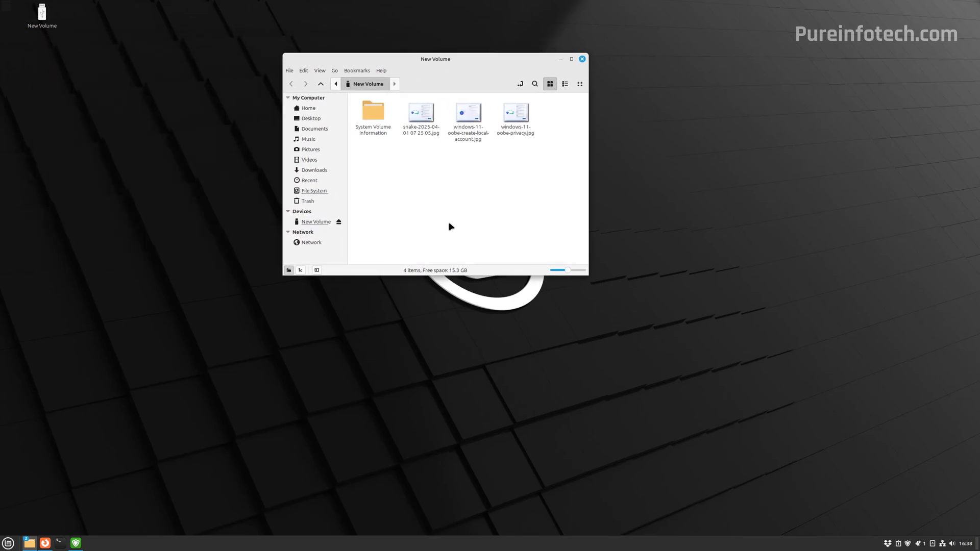
{"action": "left_click_drag", "start_coordinate": [458, 65], "coordinate": [428, 71]}
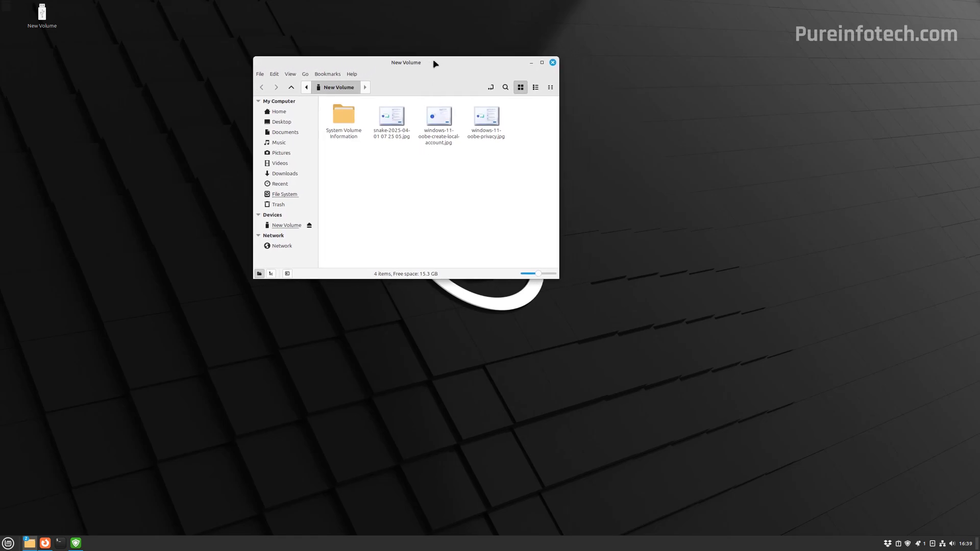
{"action": "left_click", "coordinate": [8, 543]}
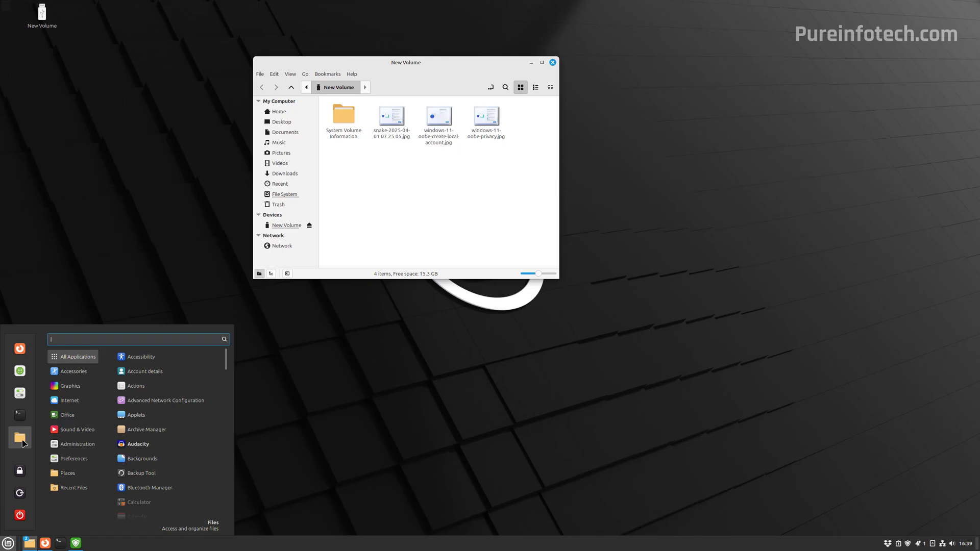
{"action": "left_click", "coordinate": [21, 439]}
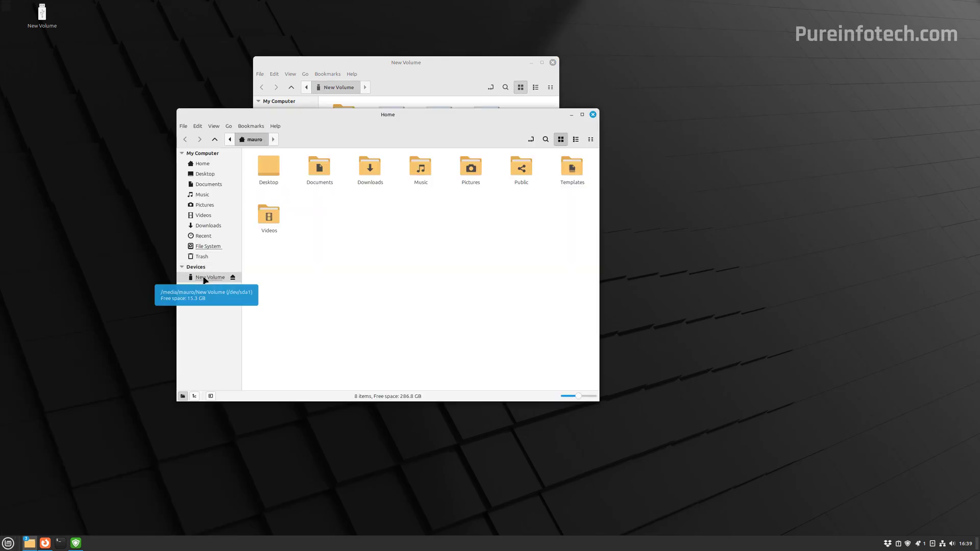
{"action": "left_click", "coordinate": [205, 279]}
- Copy the three .jpg images from the New Volume drive into the Documents folder
{"action": "left_click_drag", "start_coordinate": [459, 234], "coordinate": [318, 166]}
{"action": "right_click", "coordinate": [321, 169]}
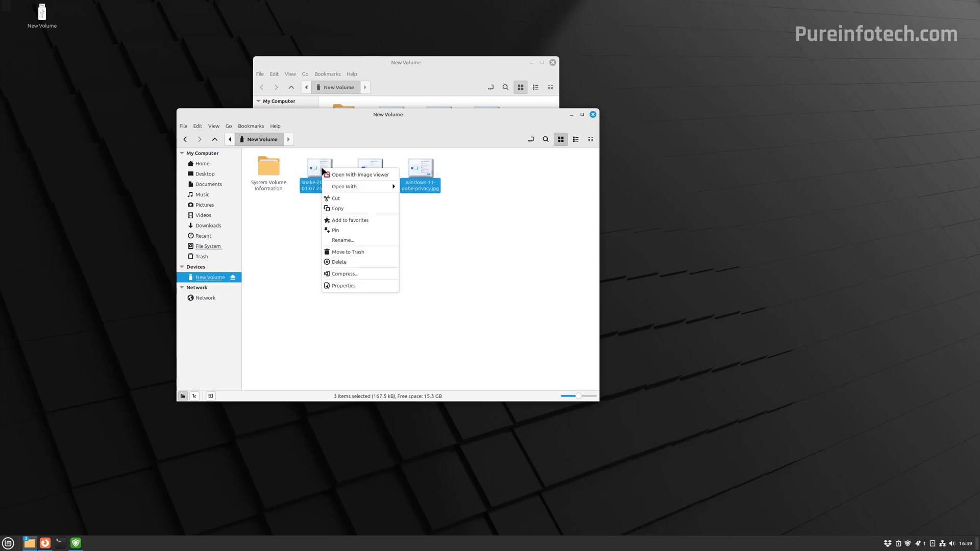
{"action": "left_click", "coordinate": [345, 207]}
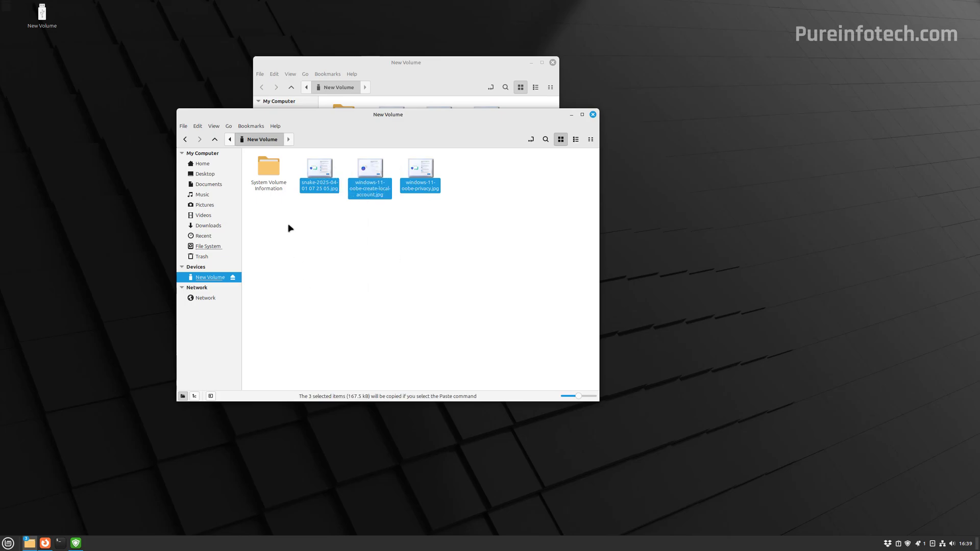
{"action": "left_click", "coordinate": [211, 186]}
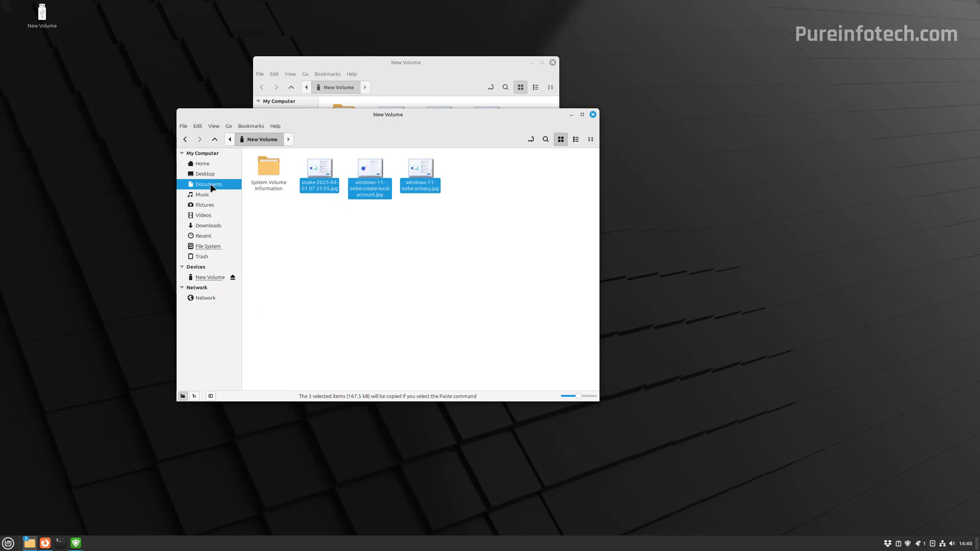
{"action": "right_click", "coordinate": [307, 209]}
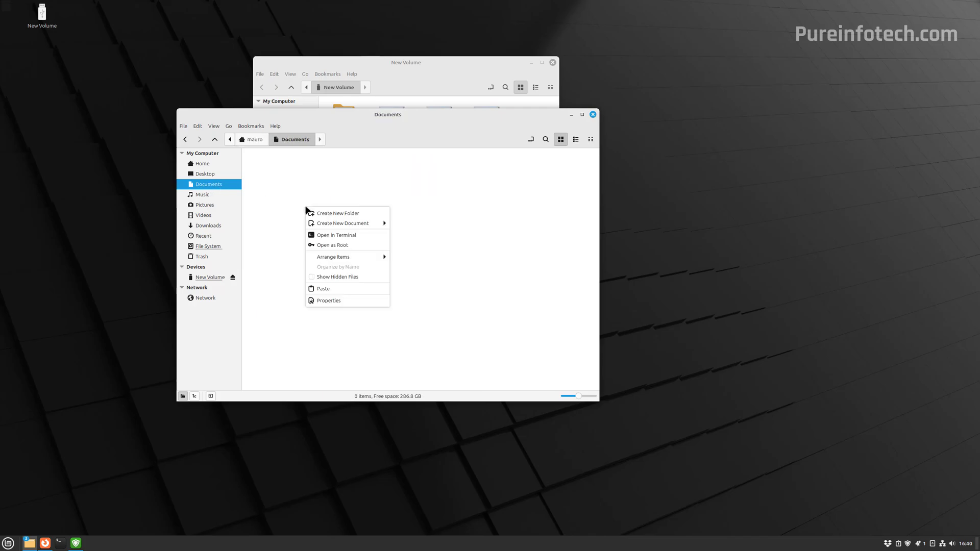
{"action": "left_click", "coordinate": [330, 288]}
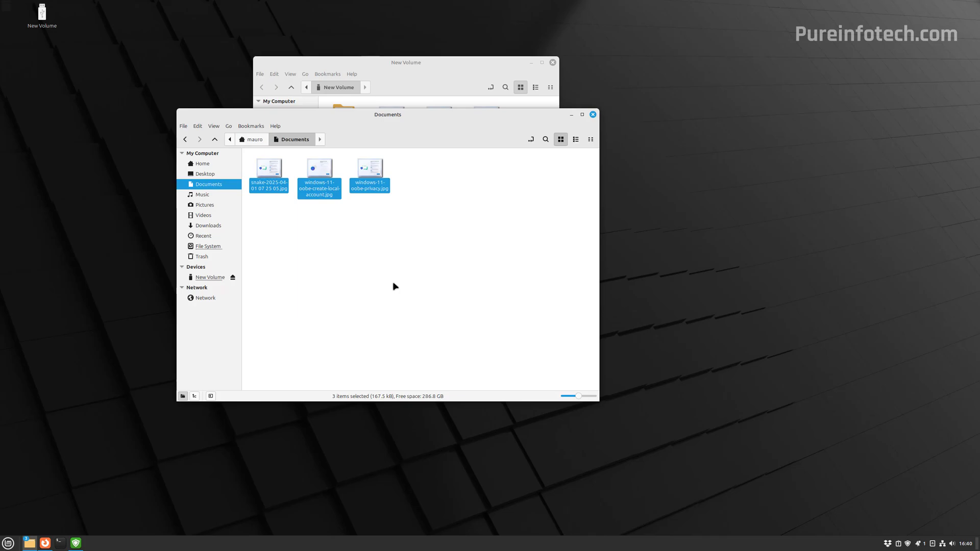
- Show the desktop and eject the New Volume USB drive
{"action": "key", "text": "super+d"}
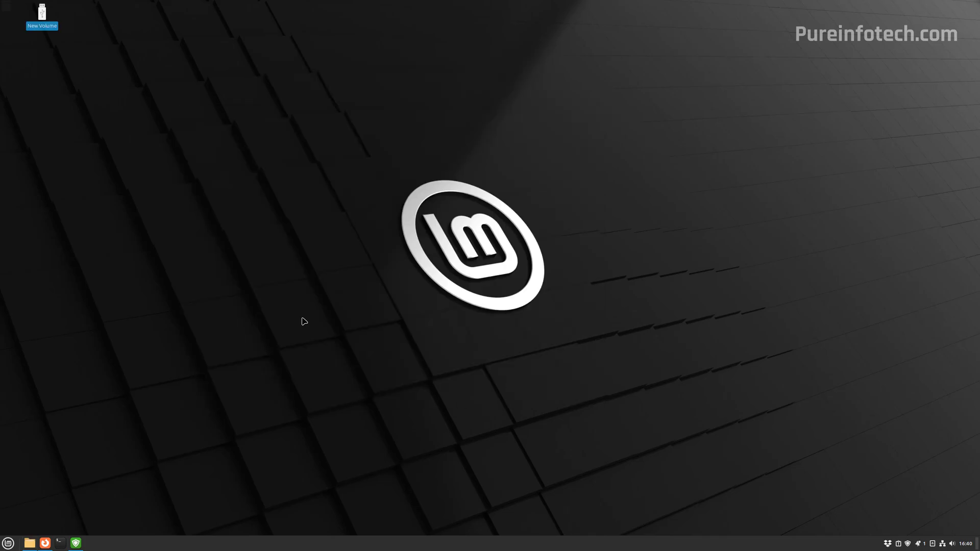
{"action": "right_click", "coordinate": [42, 19]}
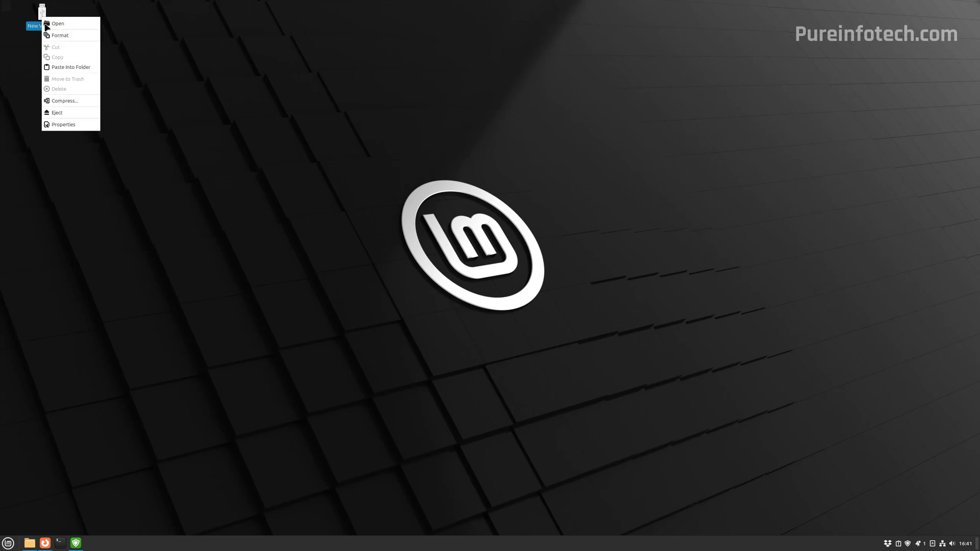
{"action": "left_click", "coordinate": [57, 112]}
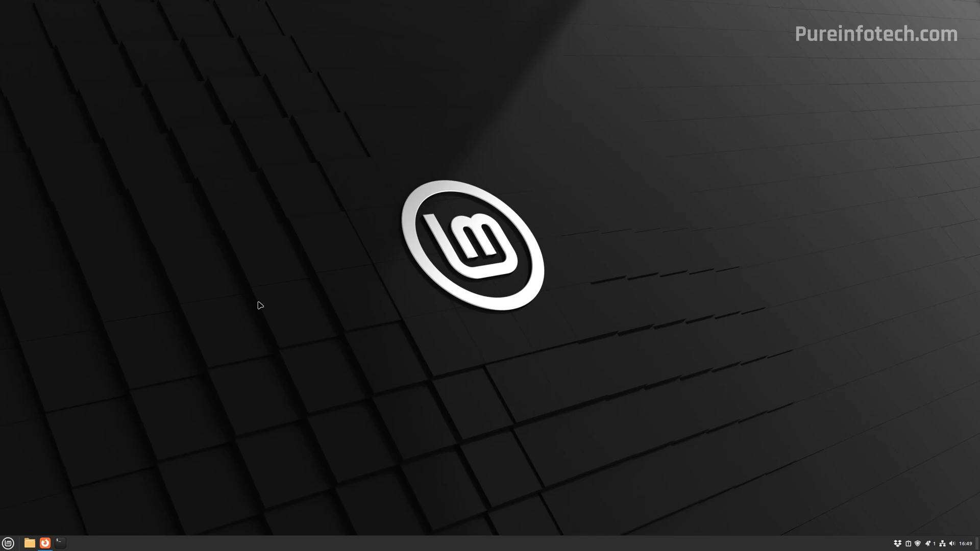
- Switch to Firefox and search Google for "microsoft 365 login" in a new tab
{"action": "left_click", "coordinate": [44, 546]}
{"action": "key", "text": "ctrl+t"}
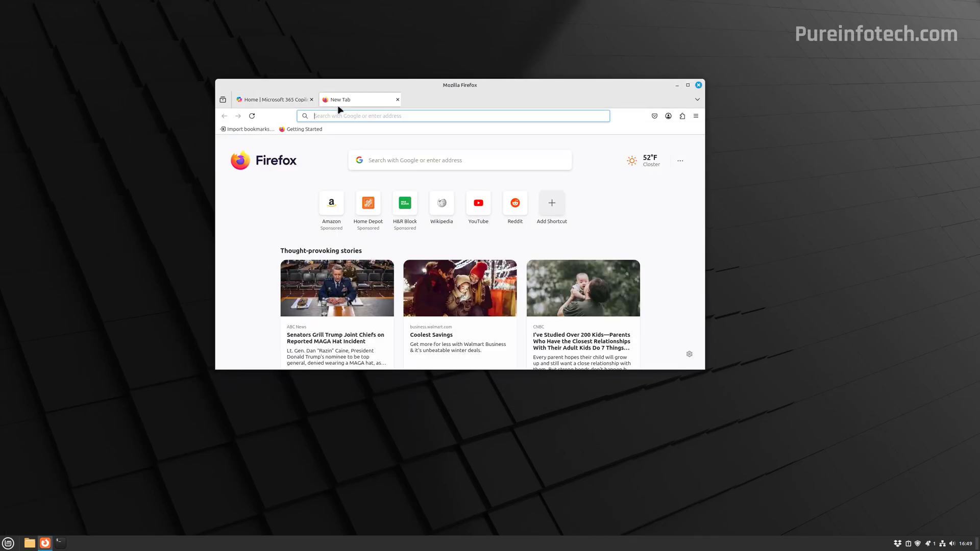
{"action": "left_click", "coordinate": [389, 199]}
{"action": "type", "text": "microsoft"}
{"action": "key", "text": "Down"}
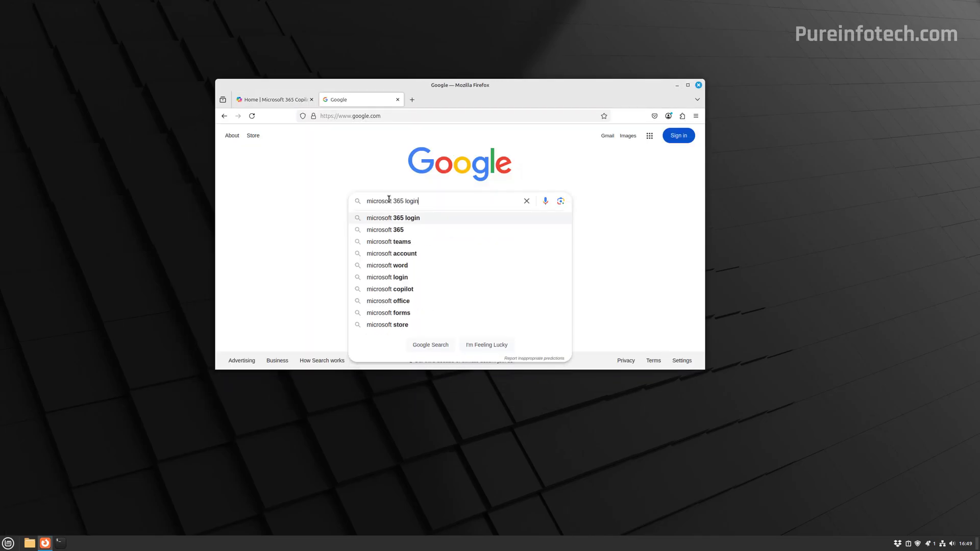
{"action": "key", "text": "Return"}
- Open the Microsoft 365 site from the search results, dismiss the welcome dialog, and open Word on the web
{"action": "left_click", "coordinate": [329, 210]}
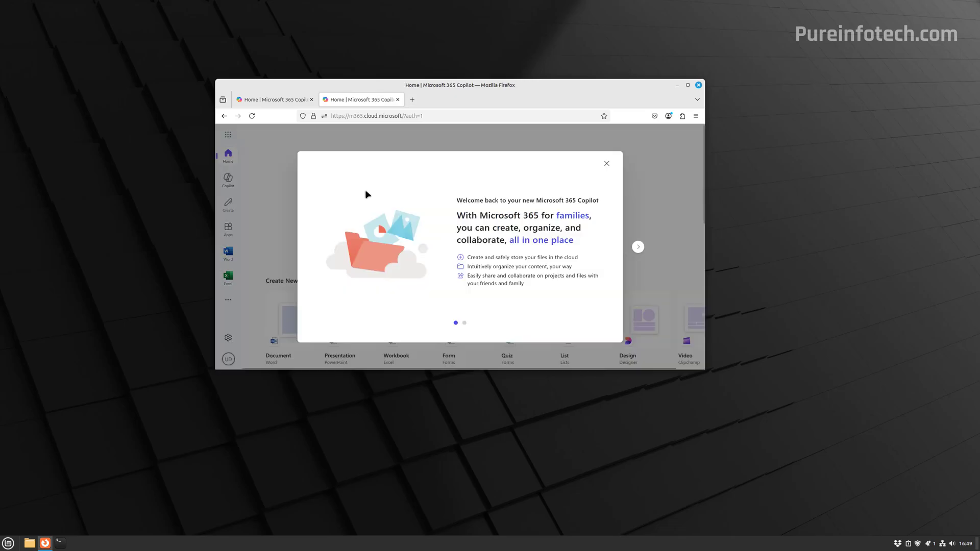
{"action": "left_click", "coordinate": [606, 164]}
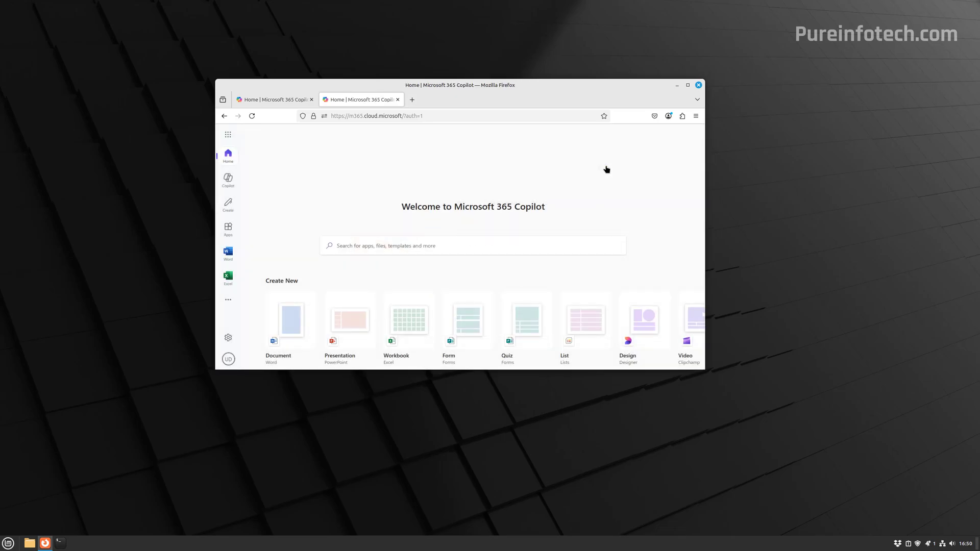
{"action": "left_click", "coordinate": [228, 253]}
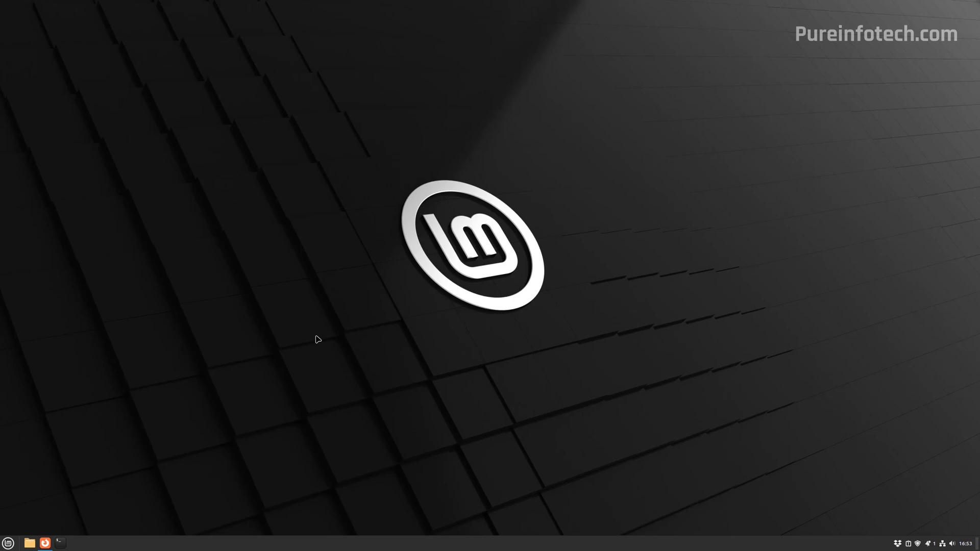
- Launch LibreOffice Writer from the Office category of the application menu
{"action": "left_click", "coordinate": [15, 538]}
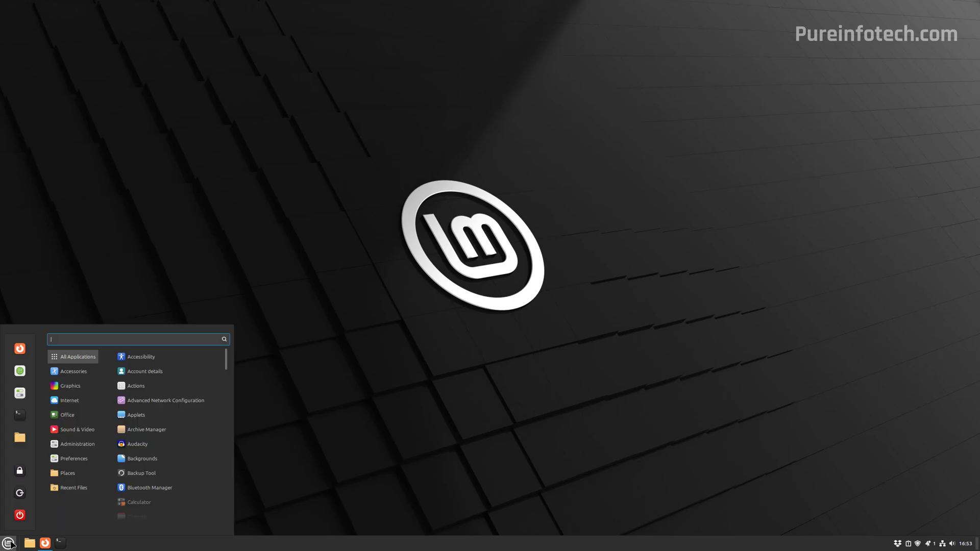
{"action": "mouse_move", "coordinate": [71, 415]}
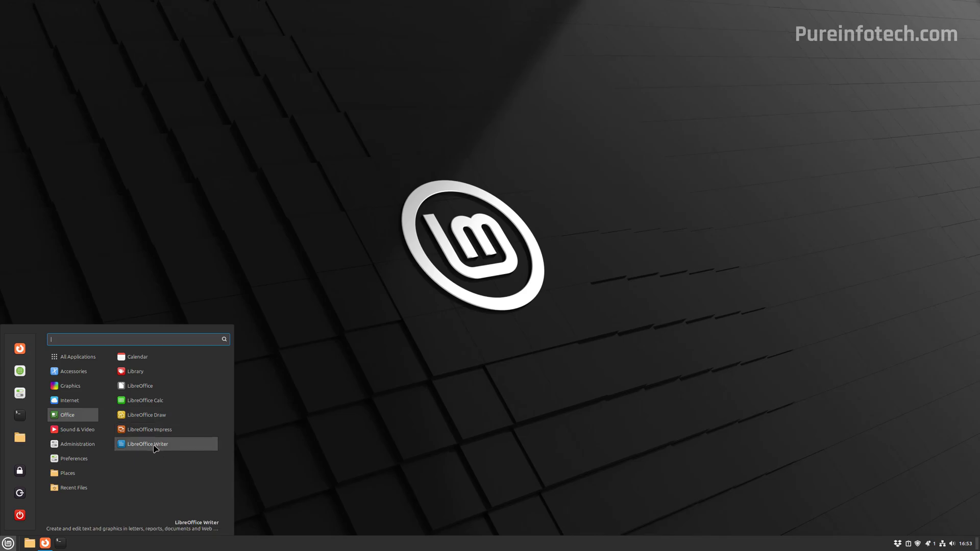
{"action": "left_click", "coordinate": [148, 443]}
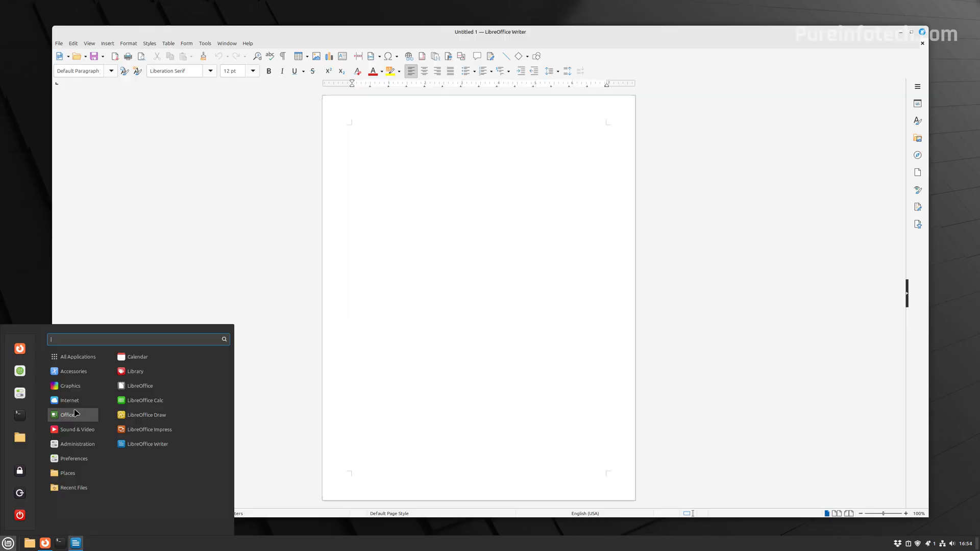
- Launch LibreOffice Calc and LibreOffice Impress from the Office category, and dismiss Impress's template selection dialog
{"action": "left_click", "coordinate": [155, 404]}
{"action": "key", "text": "super"}
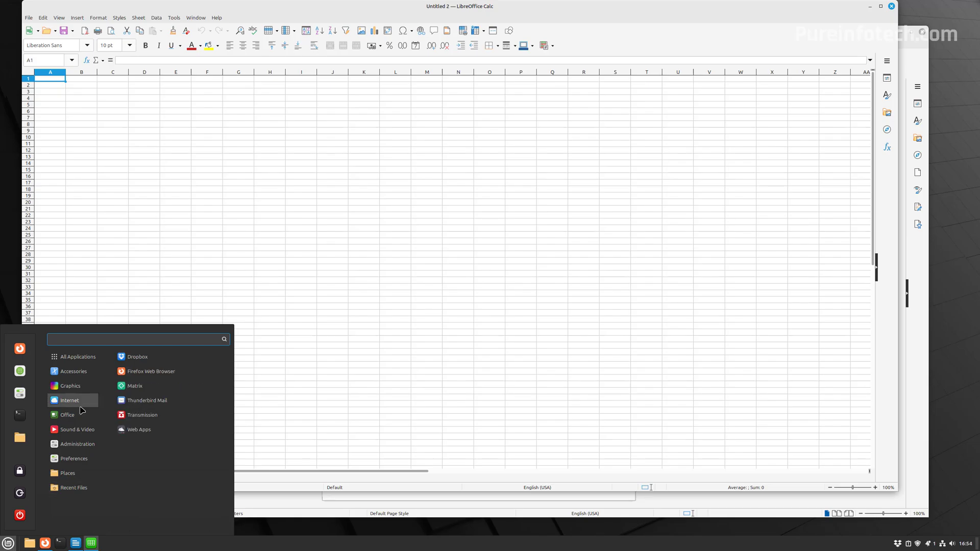
{"action": "mouse_move", "coordinate": [75, 418]}
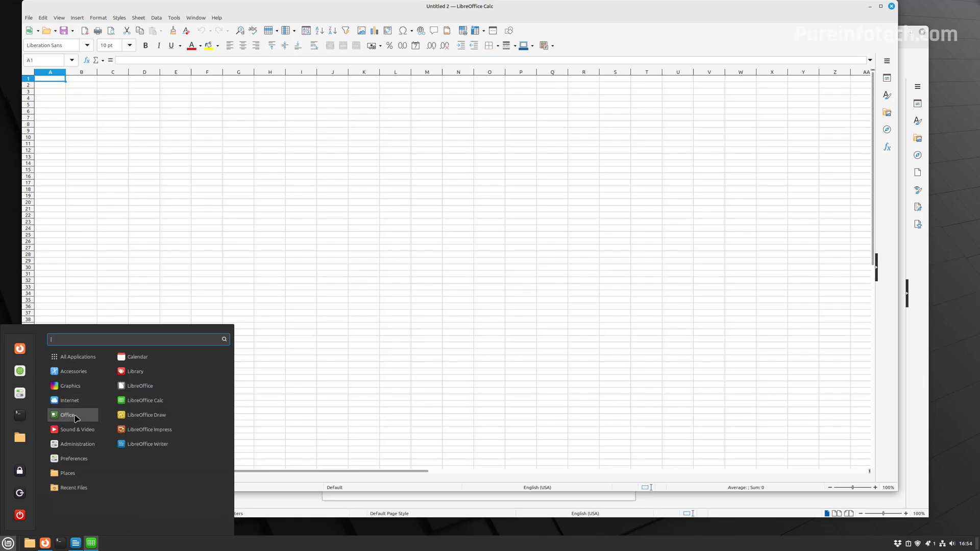
{"action": "left_click", "coordinate": [149, 430]}
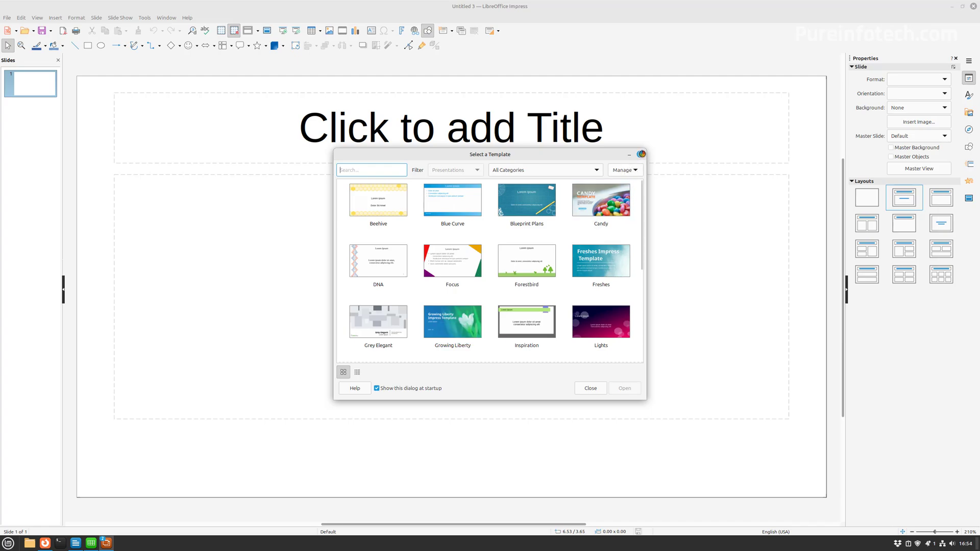
{"action": "left_click", "coordinate": [641, 154]}
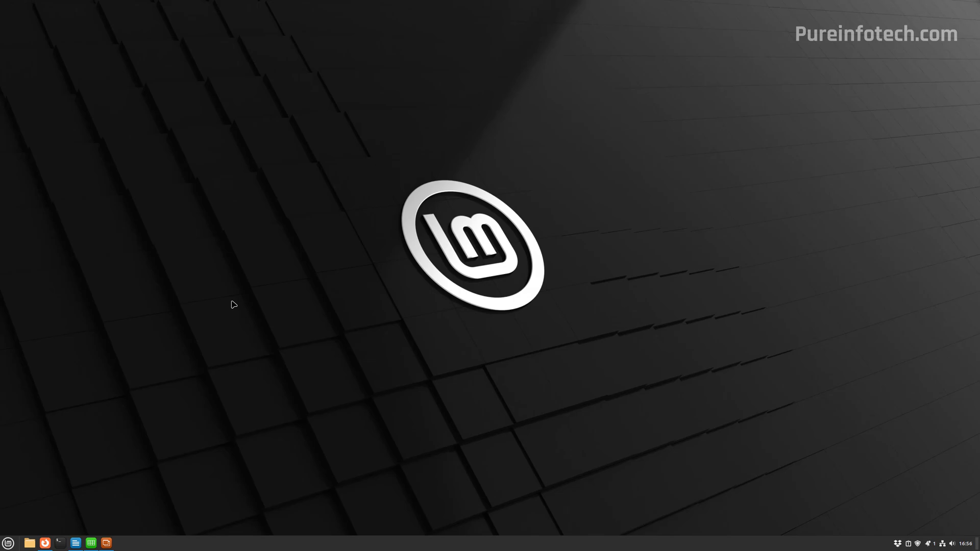
- Open Software Manager, view the details page of the featured Gimp app, and return to the home page
{"action": "left_click", "coordinate": [11, 540]}
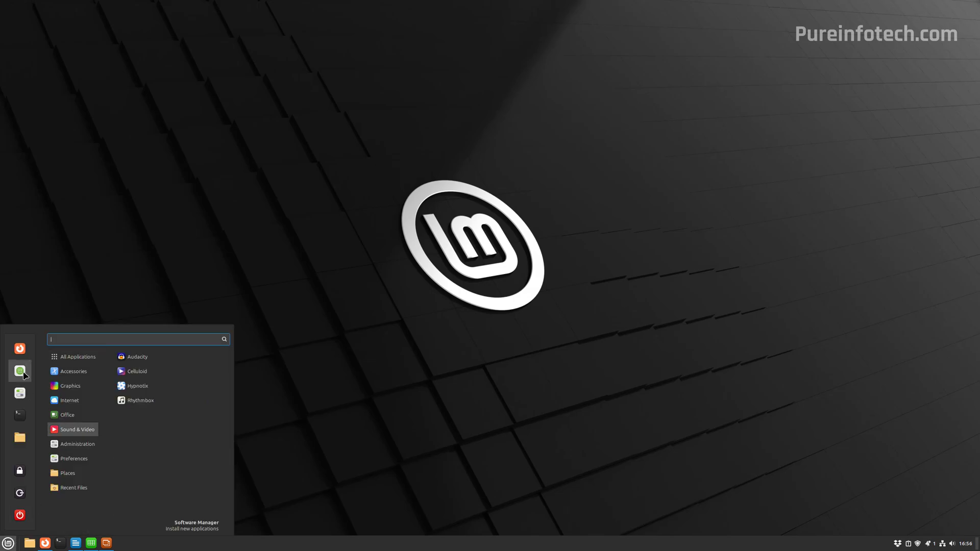
{"action": "left_click", "coordinate": [20, 372]}
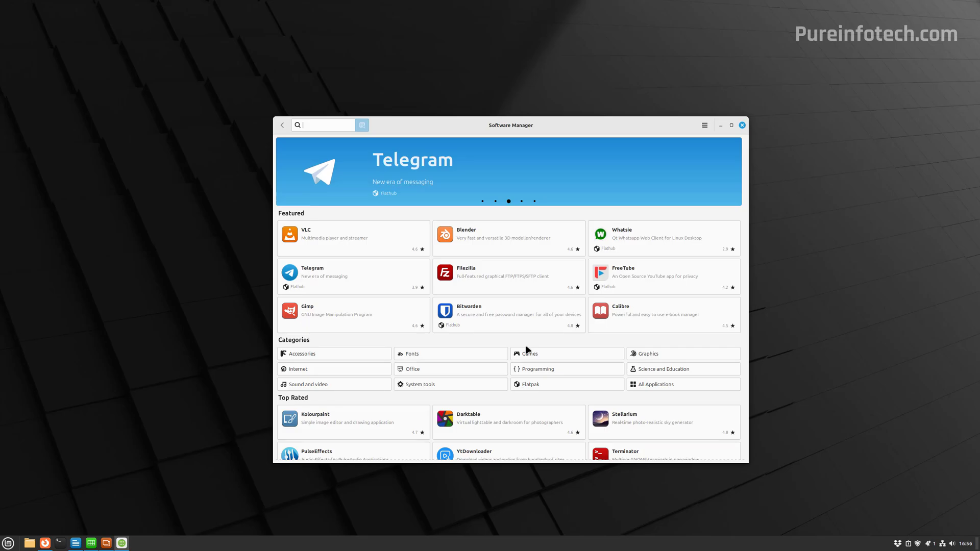
{"action": "left_click", "coordinate": [369, 319]}
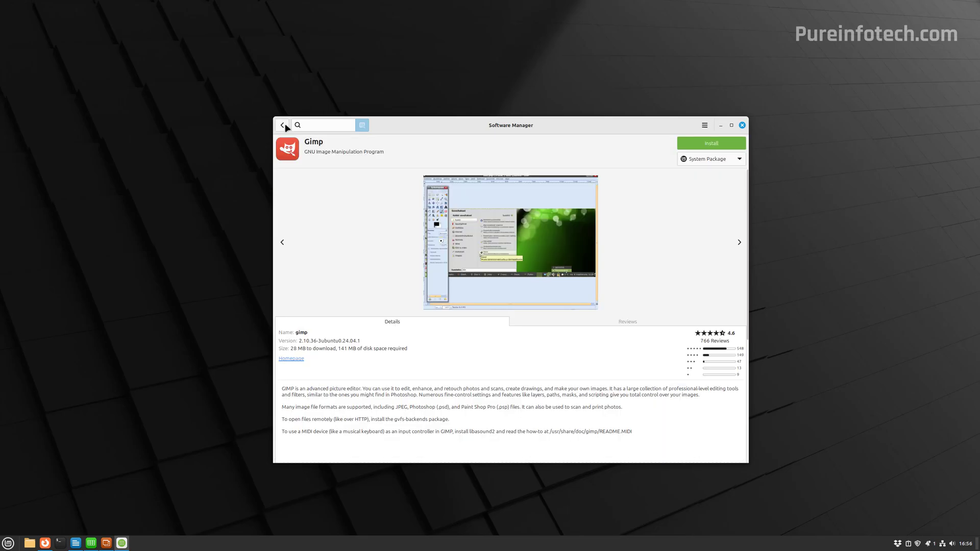
{"action": "left_click", "coordinate": [283, 126]}
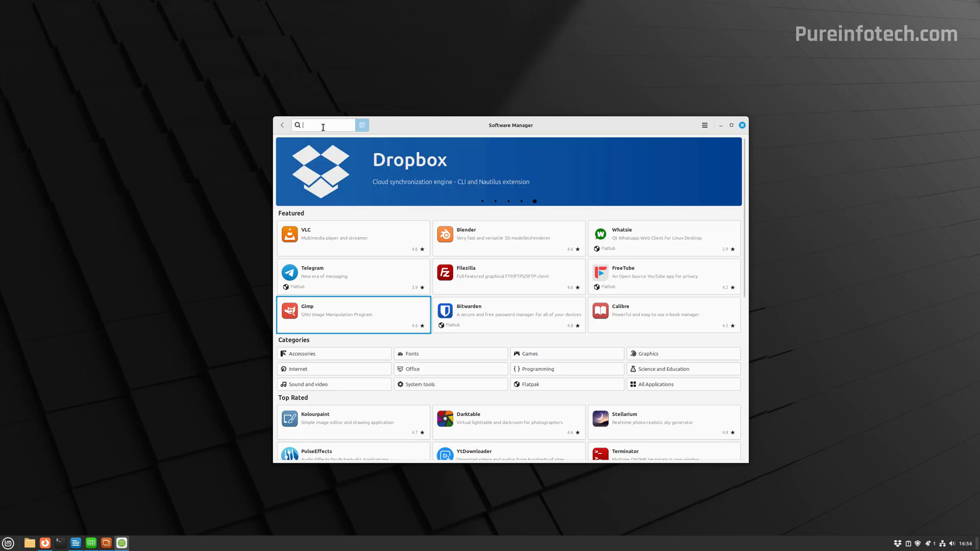
- Search Software Manager for "steam", view the Steam app's details page, and close Software Manager
{"action": "type", "text": "steam"}
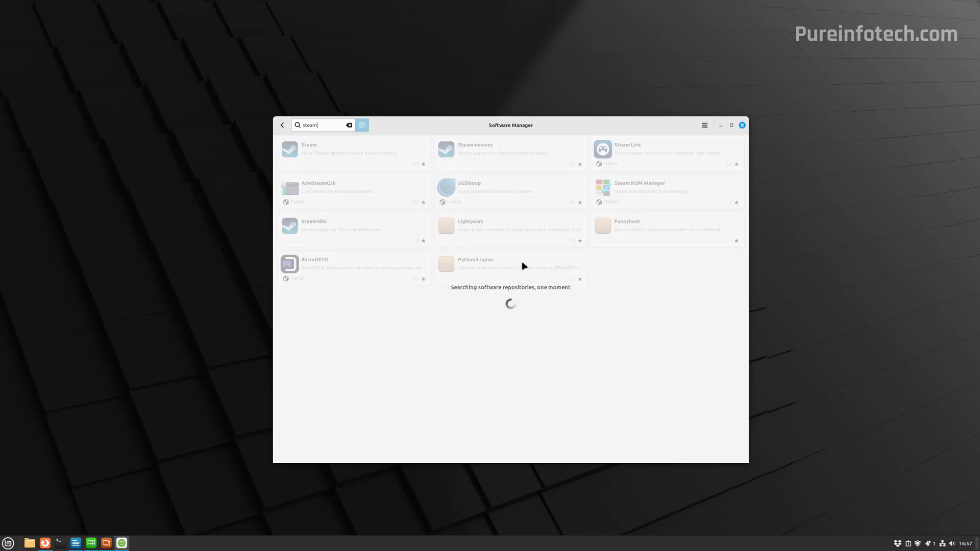
{"action": "left_click", "coordinate": [360, 154]}
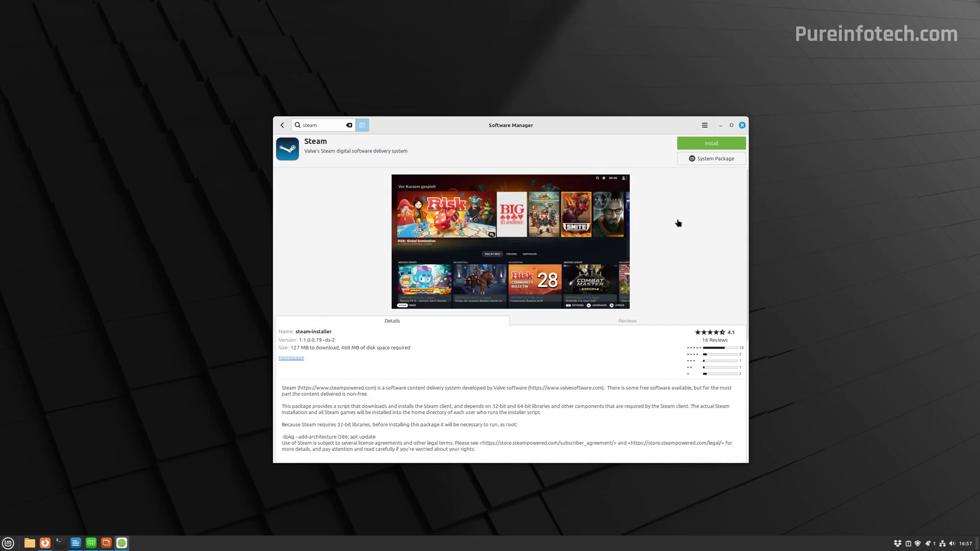
{"action": "left_click", "coordinate": [743, 126]}
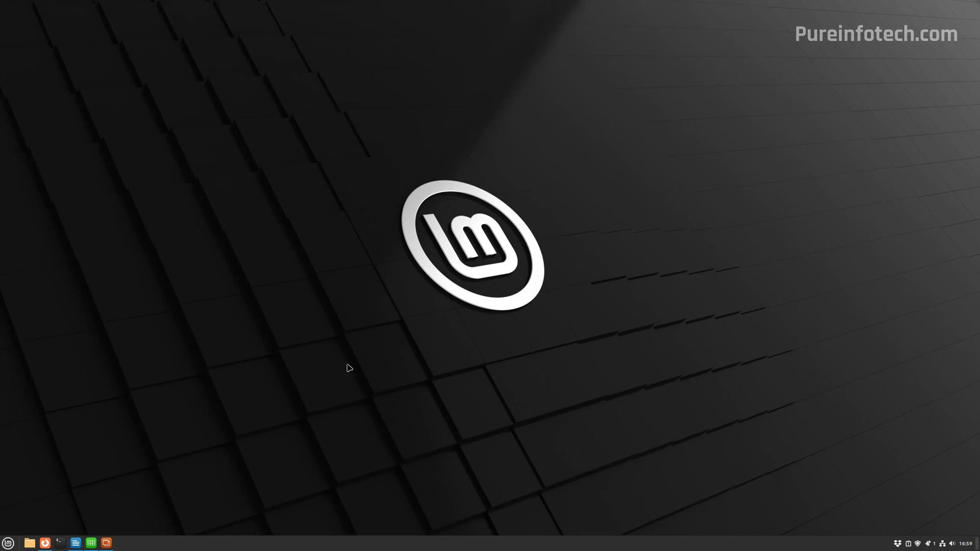
- Find System Settings by searching the application menu for "settings", and open its Themes page
{"action": "key", "text": "super"}
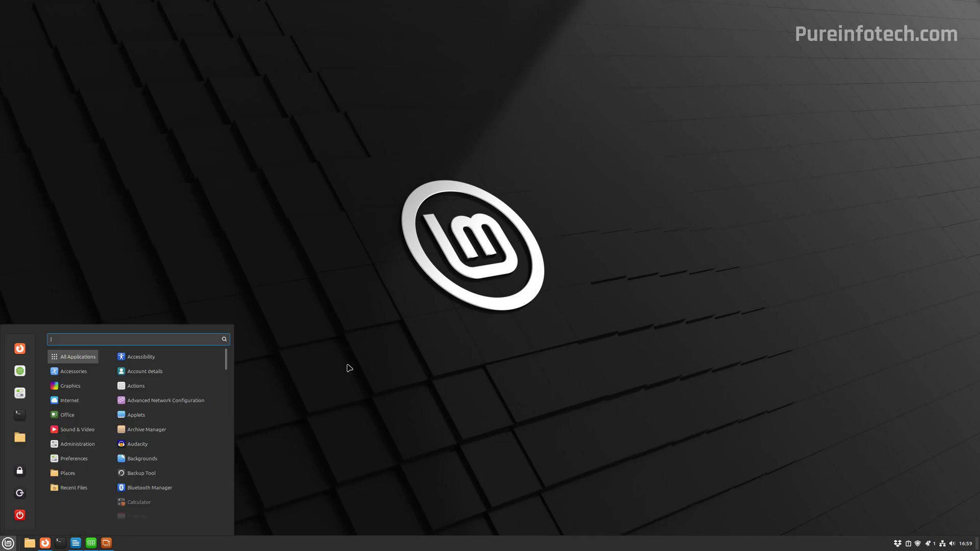
{"action": "type", "text": "settings"}
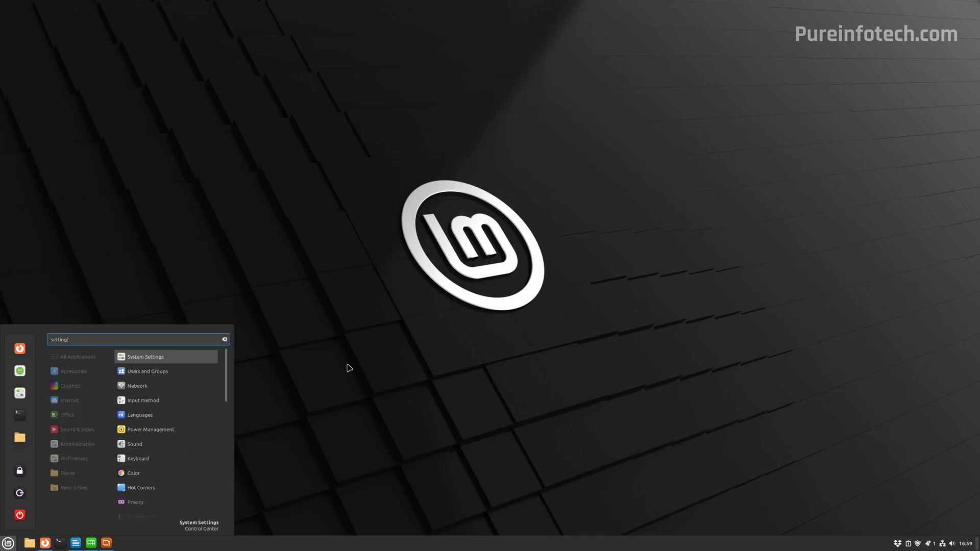
{"action": "left_click", "coordinate": [156, 361]}
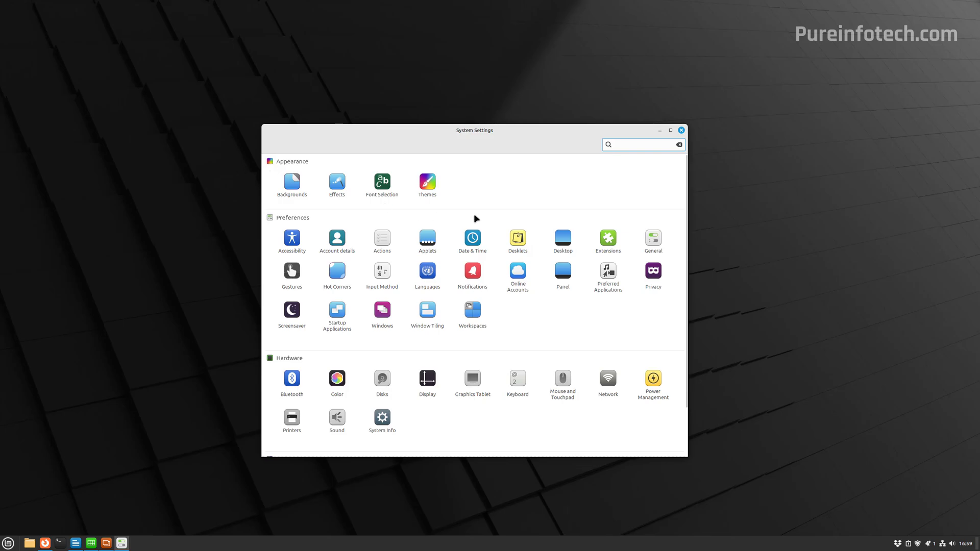
{"action": "left_click", "coordinate": [428, 185]}
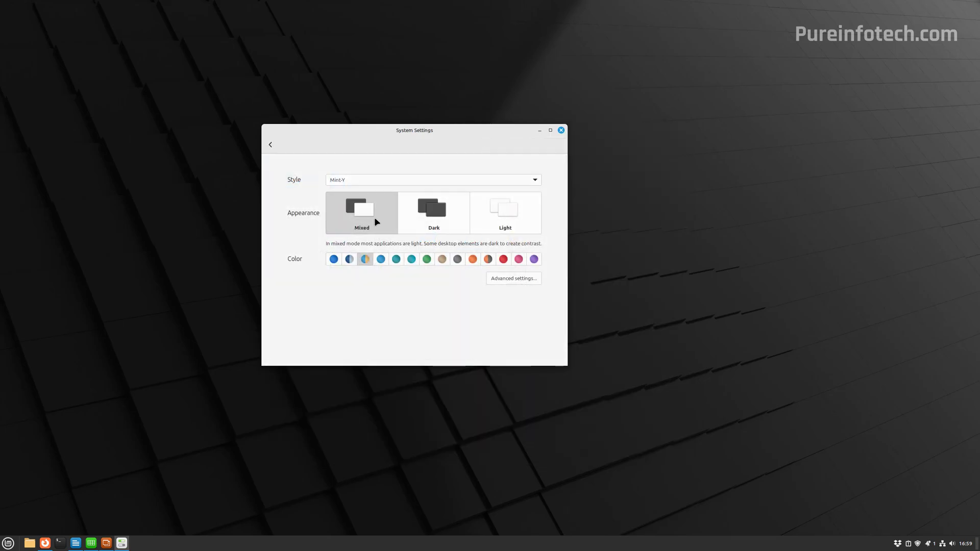
- Switch the theme appearance to Light and try the red, pink, and blue accent colors, checking each on the desktop
{"action": "left_click", "coordinate": [531, 214]}
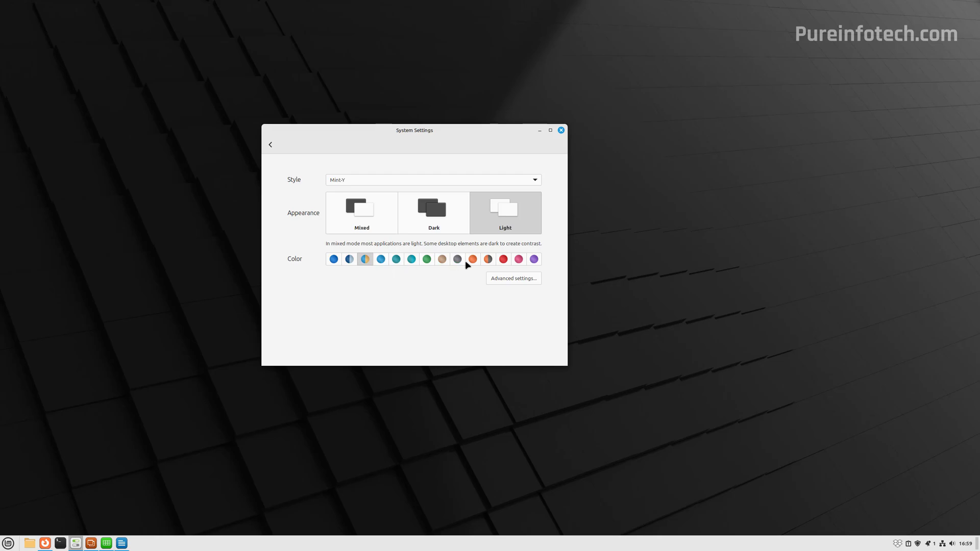
{"action": "left_click", "coordinate": [504, 260]}
{"action": "left_click", "coordinate": [9, 544]}
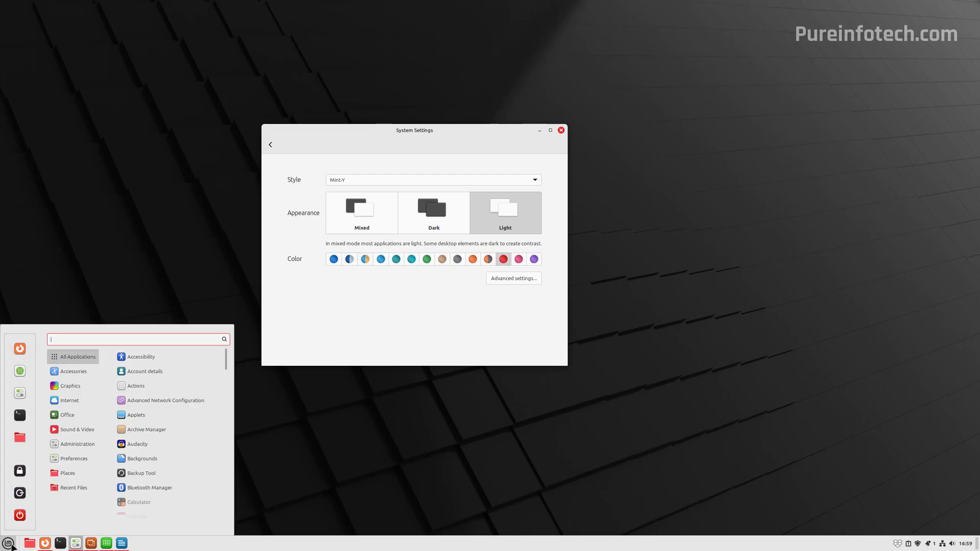
{"action": "left_click", "coordinate": [518, 261]}
{"action": "left_click", "coordinate": [518, 259]}
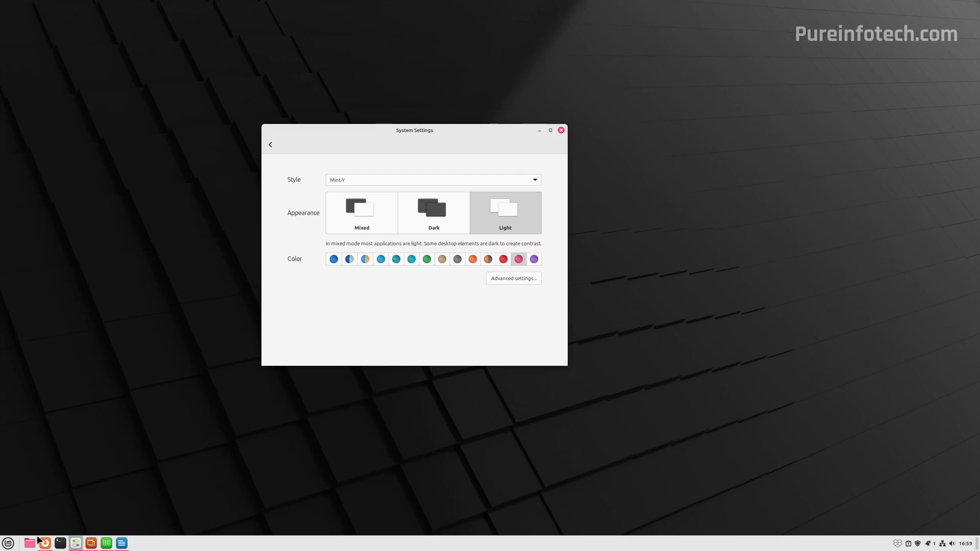
{"action": "left_click", "coordinate": [9, 544]}
{"action": "left_click", "coordinate": [353, 259]}
{"action": "left_click", "coordinate": [9, 544]}
- Try the Mint-X and Mint-L theme styles, and set the style back to Mint-Y
{"action": "left_click", "coordinate": [439, 180]}
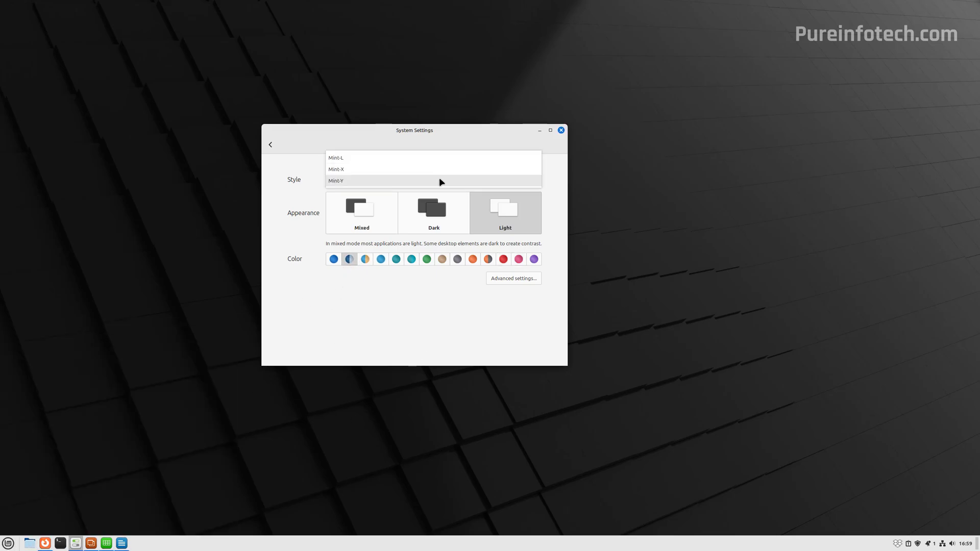
{"action": "left_click", "coordinate": [383, 174]}
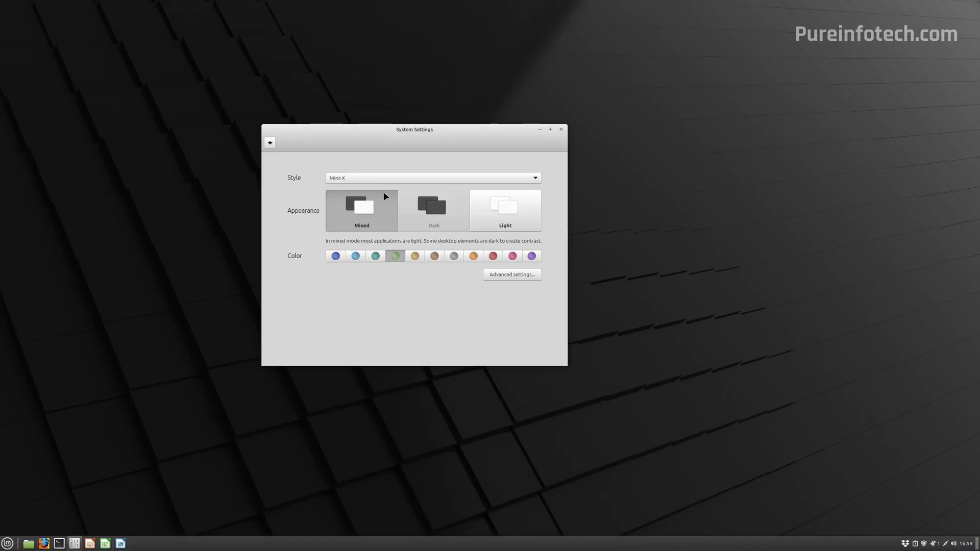
{"action": "left_click", "coordinate": [410, 176]}
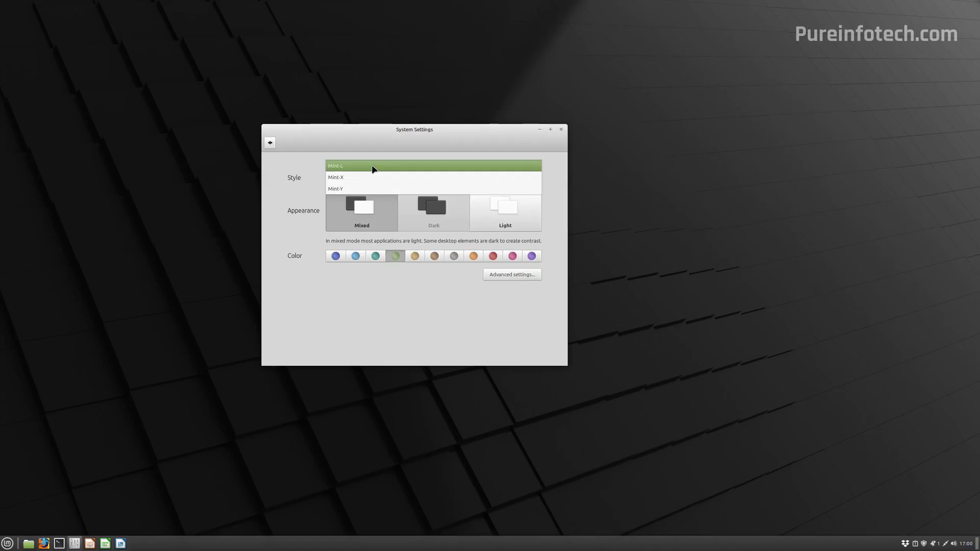
{"action": "left_click", "coordinate": [377, 165]}
{"action": "left_click", "coordinate": [379, 181]}
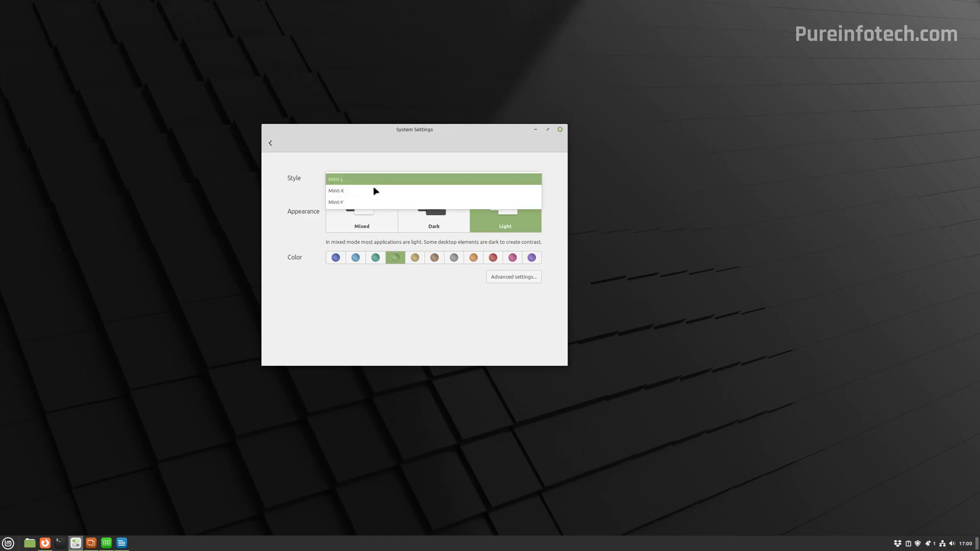
{"action": "left_click", "coordinate": [375, 205]}
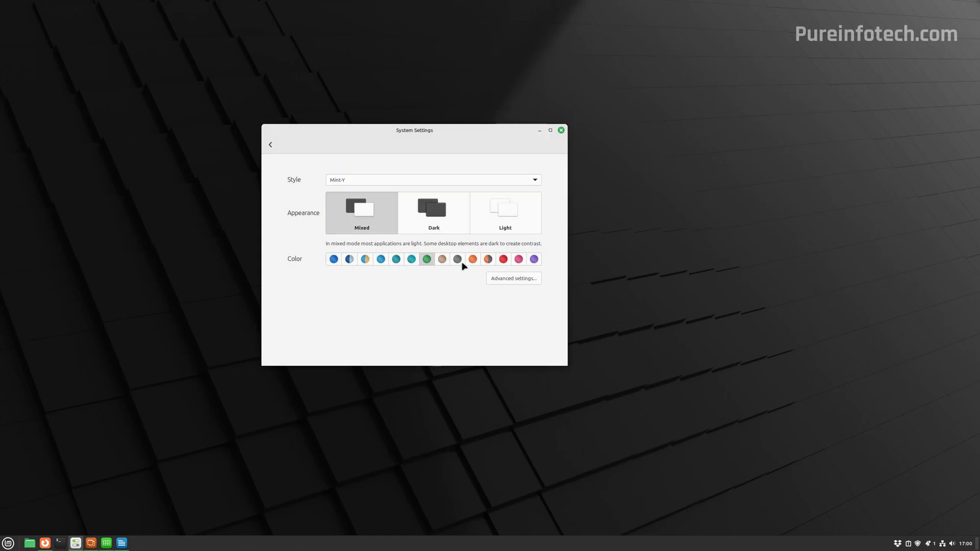
- Try a green Linux Mint wallpaper, and set the desktop background to Body of Water from the Wilma collection
{"action": "left_click", "coordinate": [271, 145]}
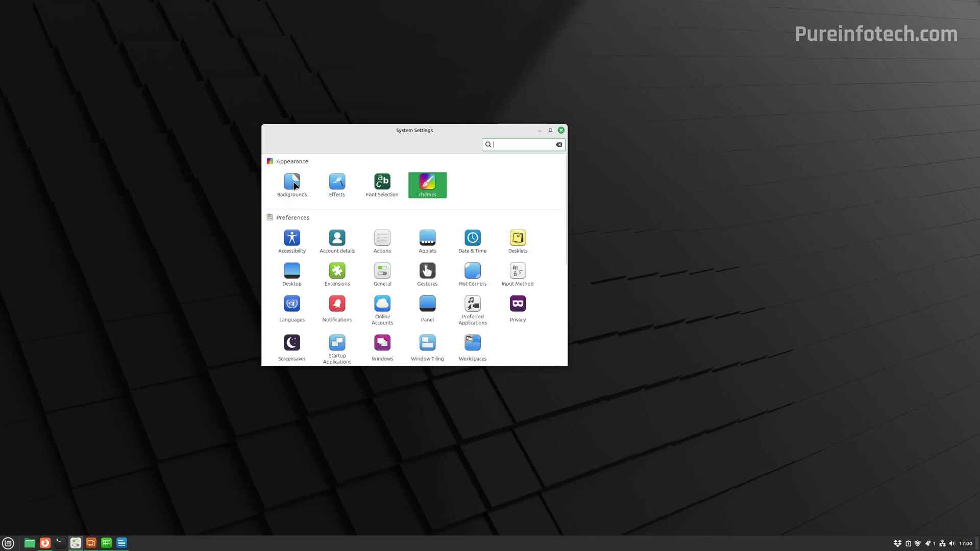
{"action": "left_click", "coordinate": [292, 183]}
{"action": "left_click", "coordinate": [411, 237]}
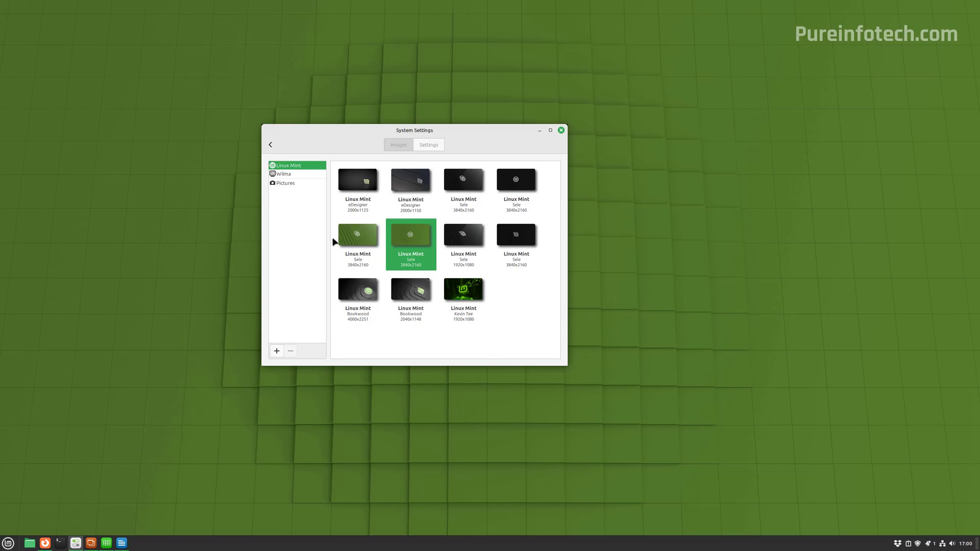
{"action": "left_click", "coordinate": [287, 183]}
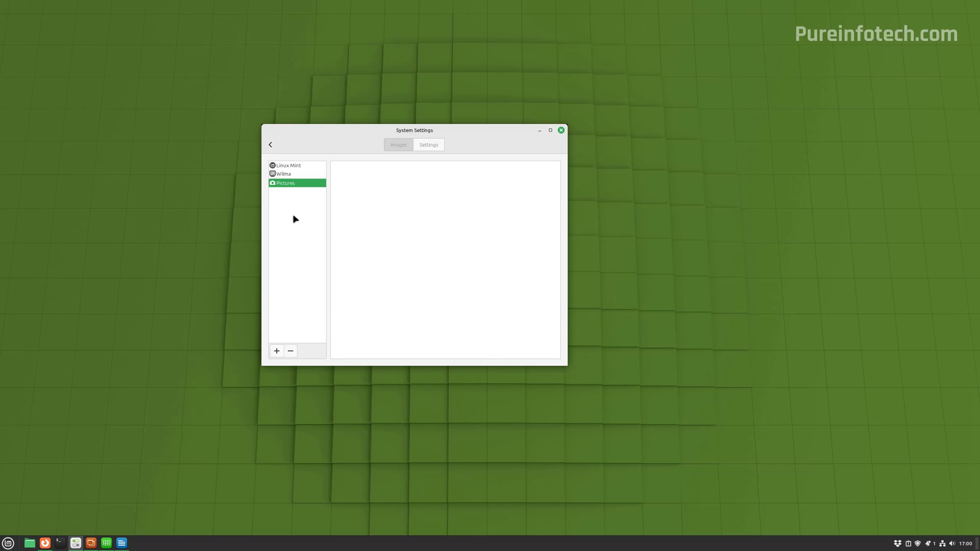
{"action": "key", "text": "Up"}
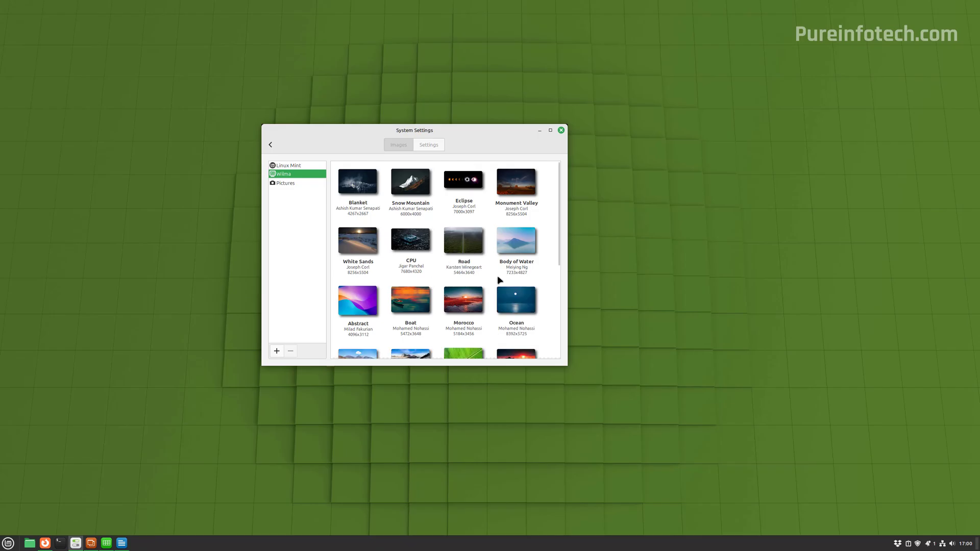
{"action": "left_click", "coordinate": [524, 250]}
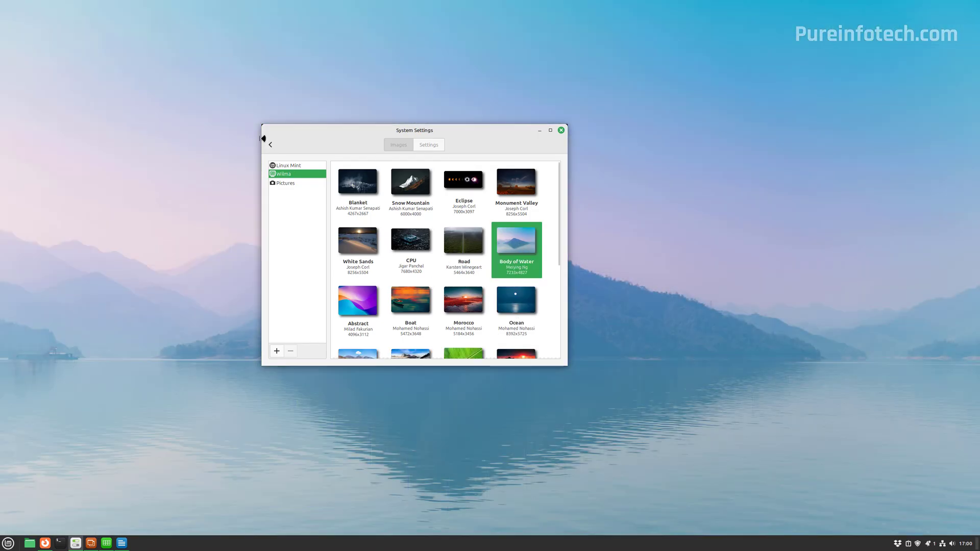
- Return to the settings overview and examine the account details, including the password entry
{"action": "left_click", "coordinate": [270, 145]}
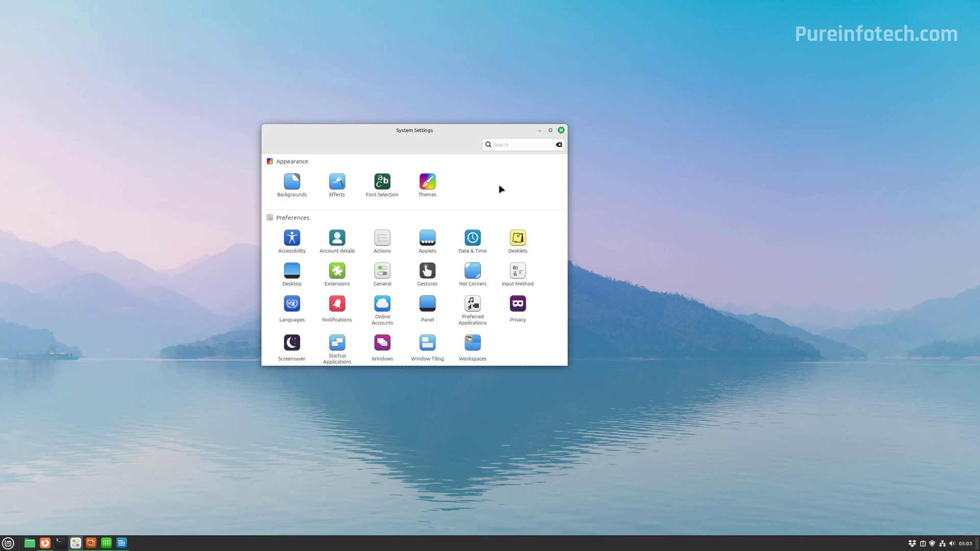
{"action": "left_click", "coordinate": [339, 243]}
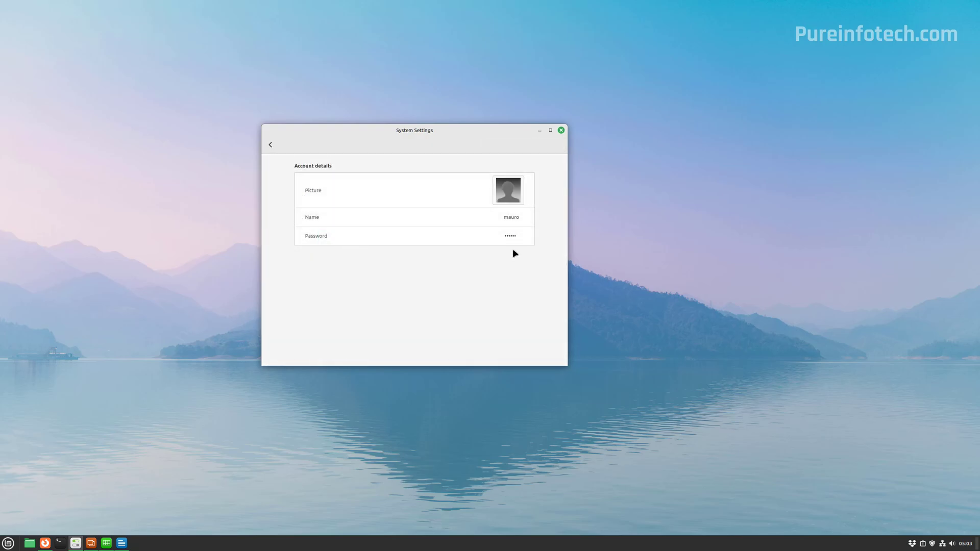
{"action": "left_click", "coordinate": [509, 238]}
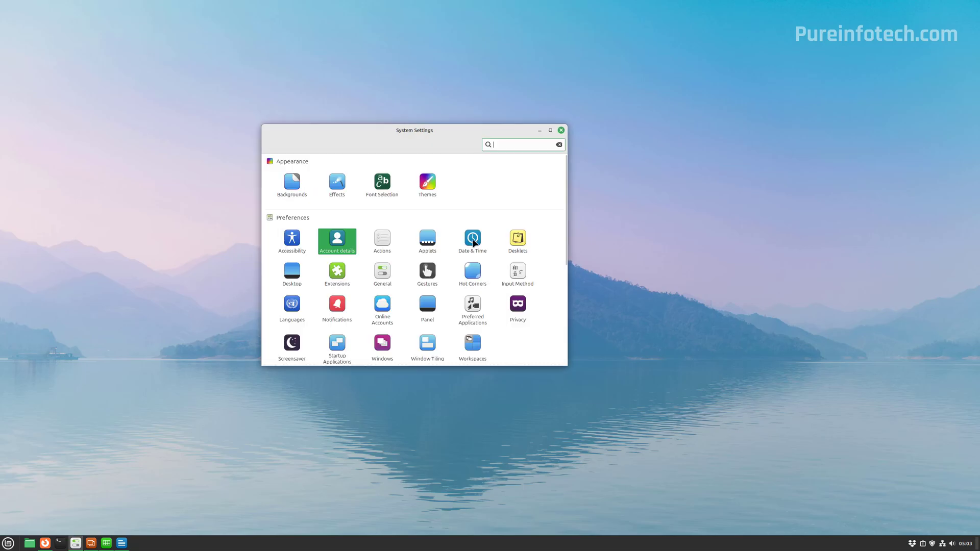
- Set the time zone in the Date & Time settings to region America and city New York
{"action": "left_click", "coordinate": [473, 240]}
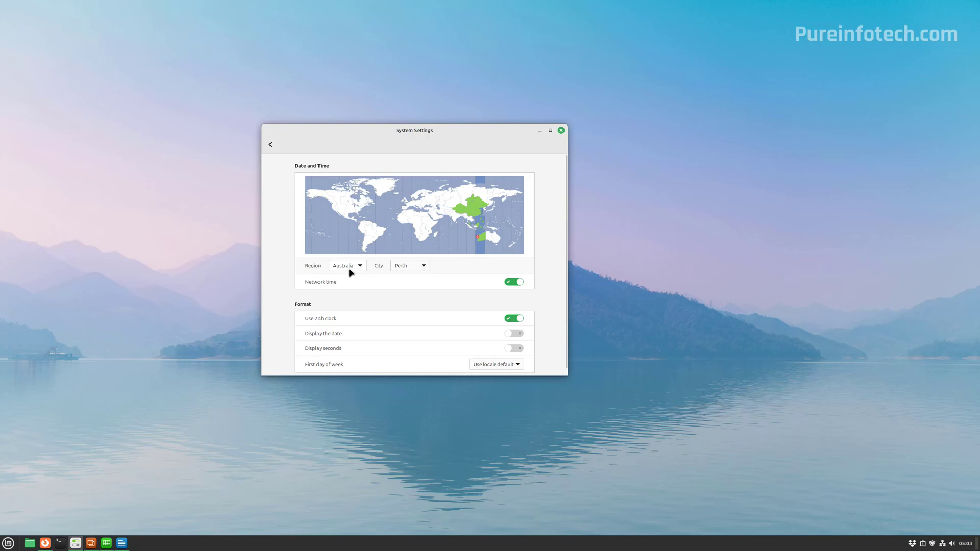
{"action": "left_click", "coordinate": [351, 267]}
{"action": "left_click", "coordinate": [350, 211]}
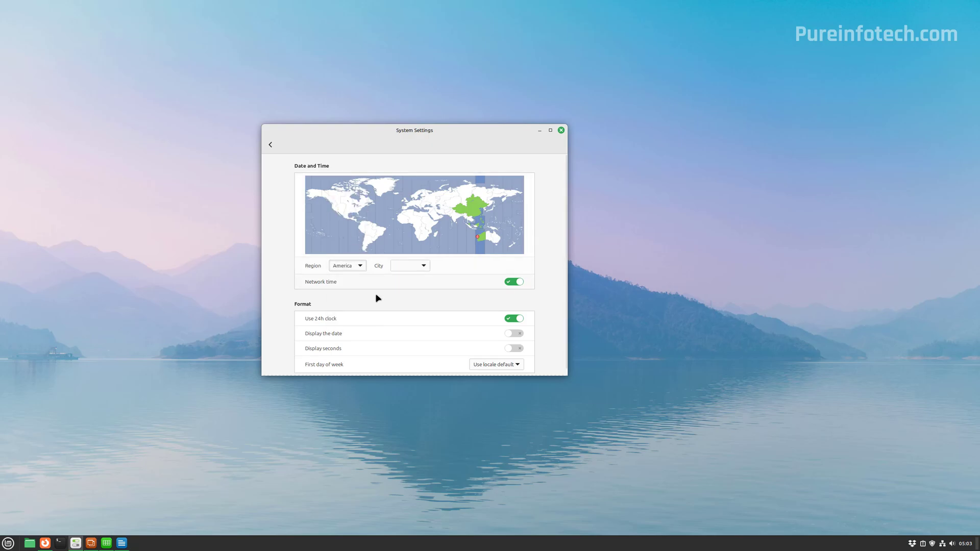
{"action": "left_click", "coordinate": [406, 267]}
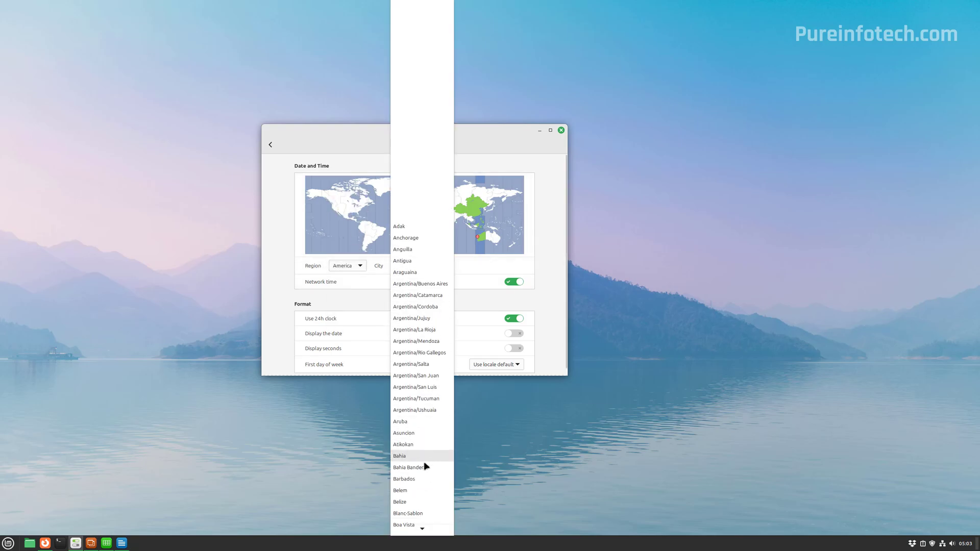
{"action": "scroll", "coordinate": [423, 465], "scroll_direction": "down", "scroll_amount": 10}
{"action": "left_click", "coordinate": [418, 235]}
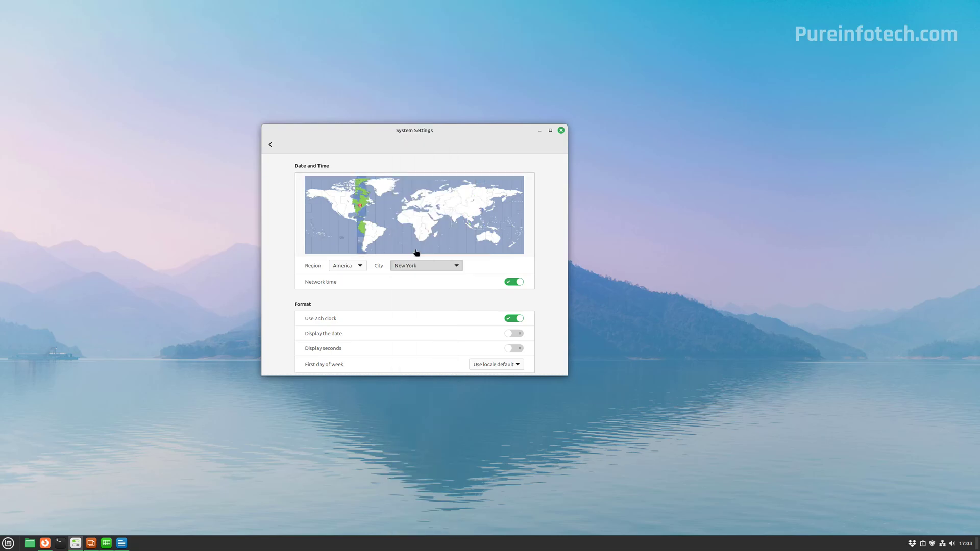
- Turn on the date display in the Date & Time settings and return to the settings overview
{"action": "left_click", "coordinate": [519, 331]}
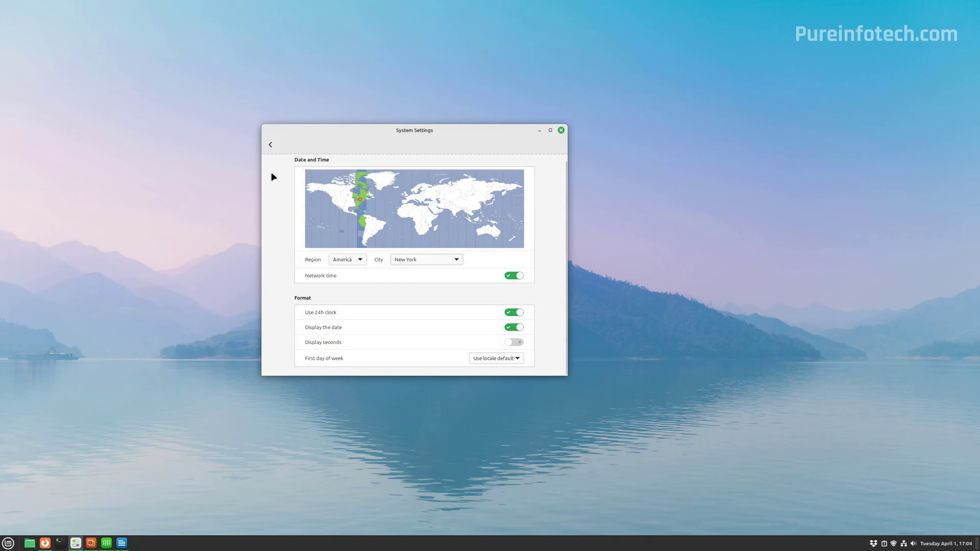
{"action": "left_click", "coordinate": [270, 144]}
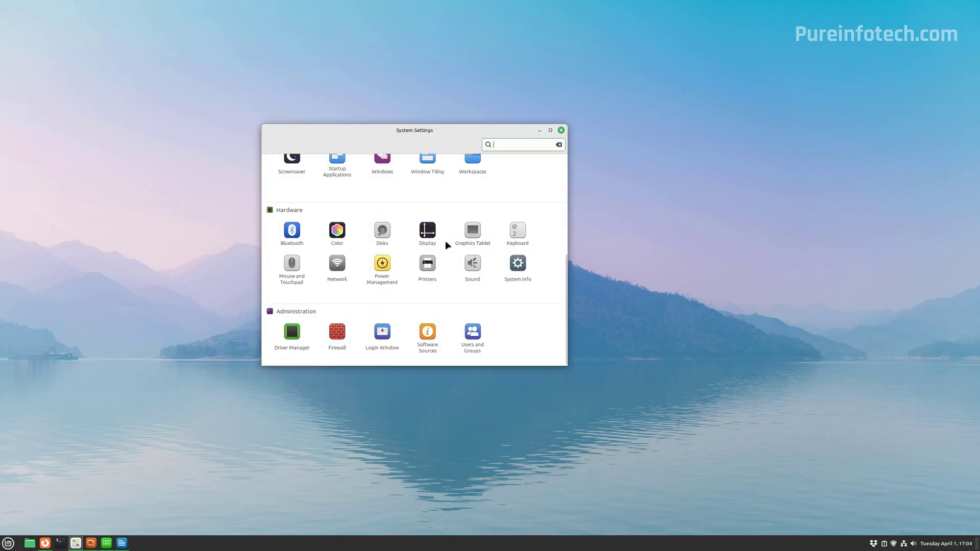
- Examine the available screen resolutions in the Display settings without changing the resolution
{"action": "left_click", "coordinate": [429, 231]}
{"action": "left_click", "coordinate": [396, 268]}
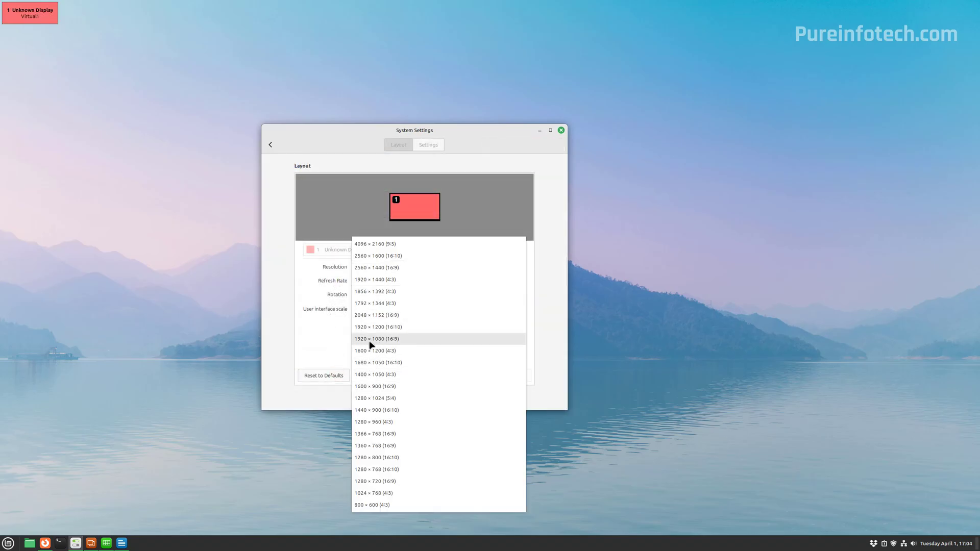
{"action": "left_click", "coordinate": [328, 341]}
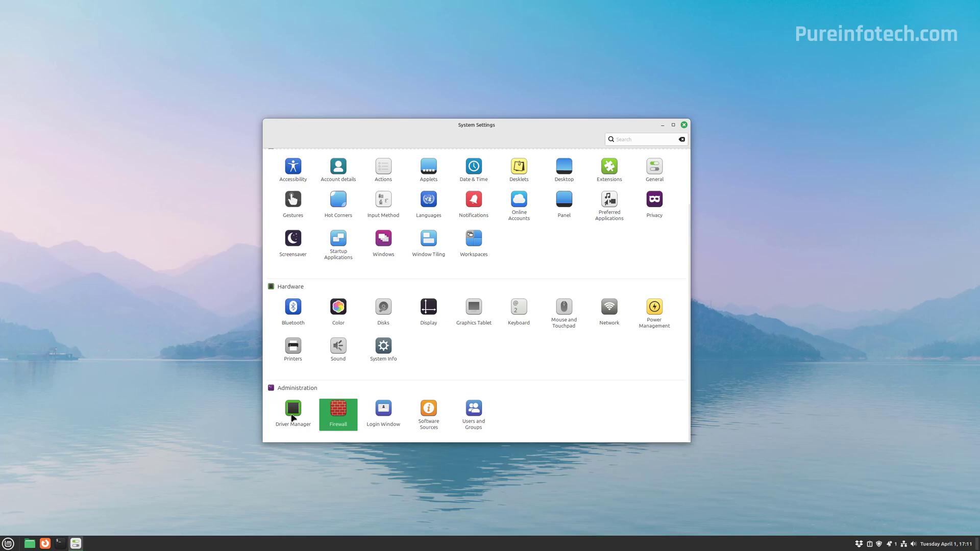
- Authenticate with the account password to open the Firewall configuration, review its rules, report and log, and close it
{"action": "left_click", "coordinate": [349, 416]}
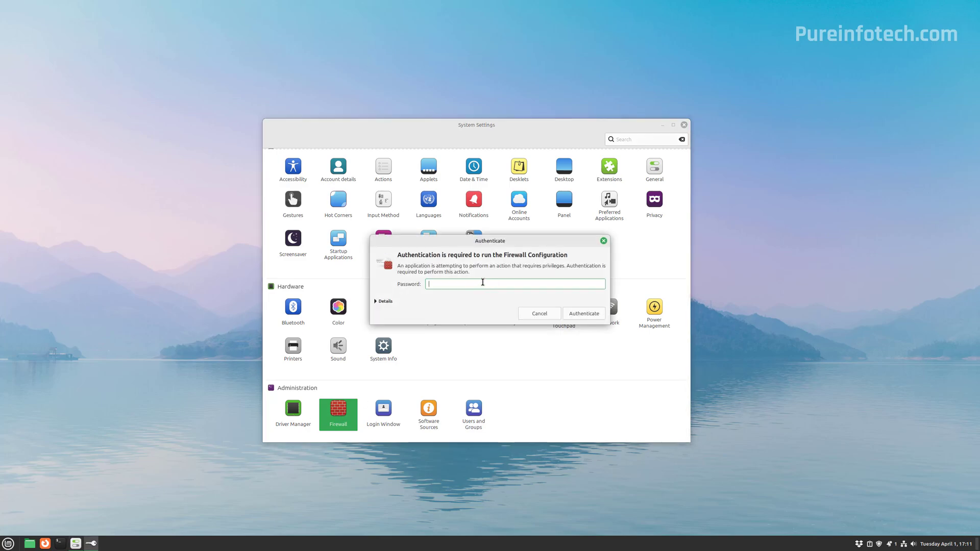
{"action": "key", "text": "ctrl+v"}
{"action": "key", "text": "Return"}
{"action": "left_click", "coordinate": [289, 145]}
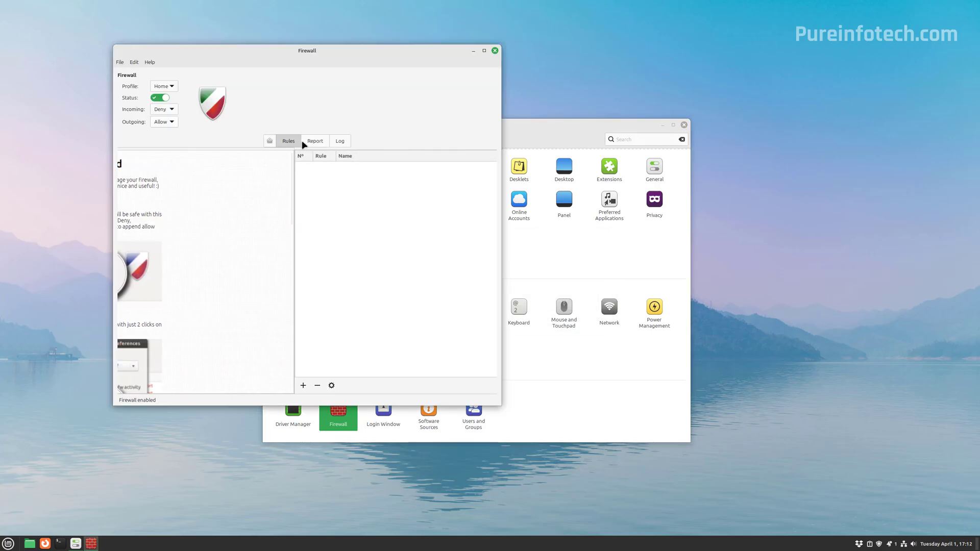
{"action": "left_click", "coordinate": [316, 142]}
{"action": "left_click", "coordinate": [339, 142]}
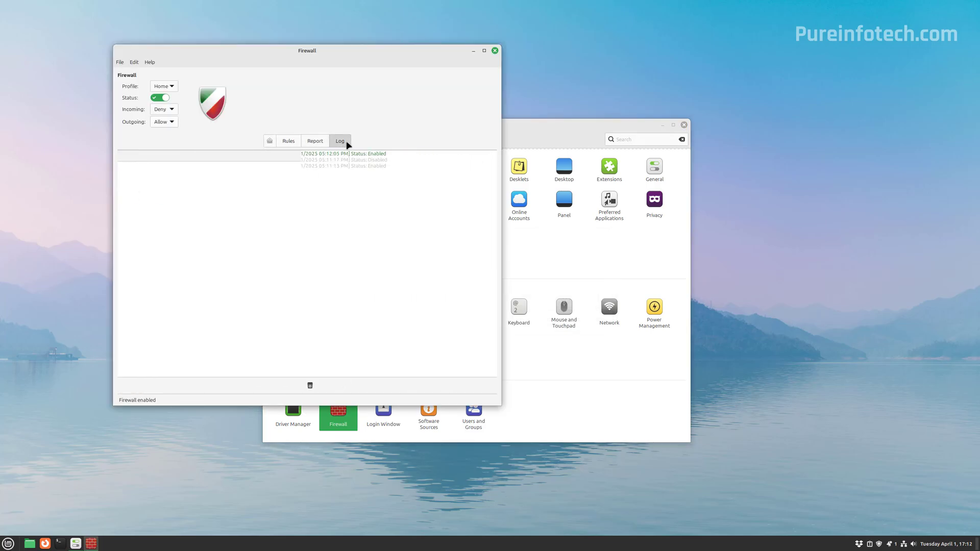
{"action": "left_click", "coordinate": [495, 50]}
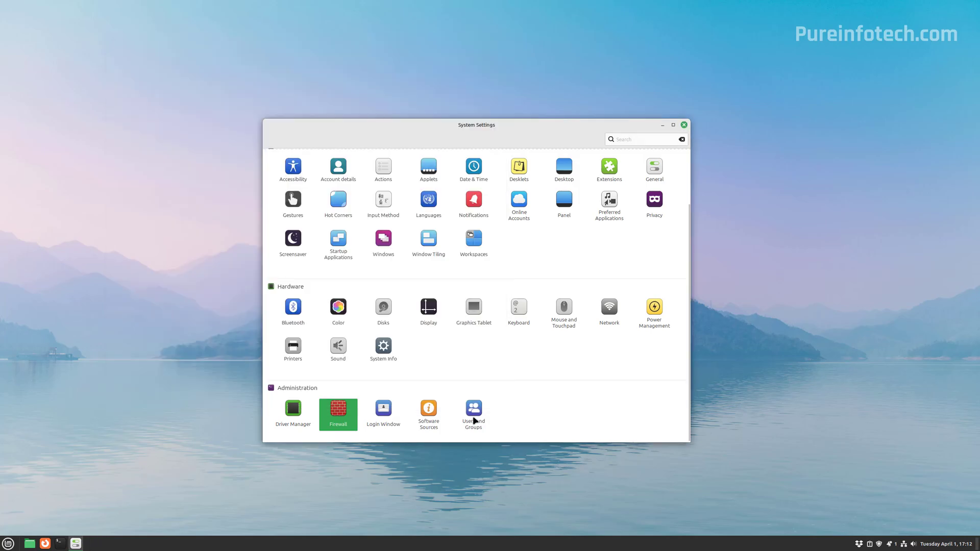
- Open Users and Groups with the account password, and examine the Standard and Administrator account types for a new user
{"action": "left_click", "coordinate": [475, 411]}
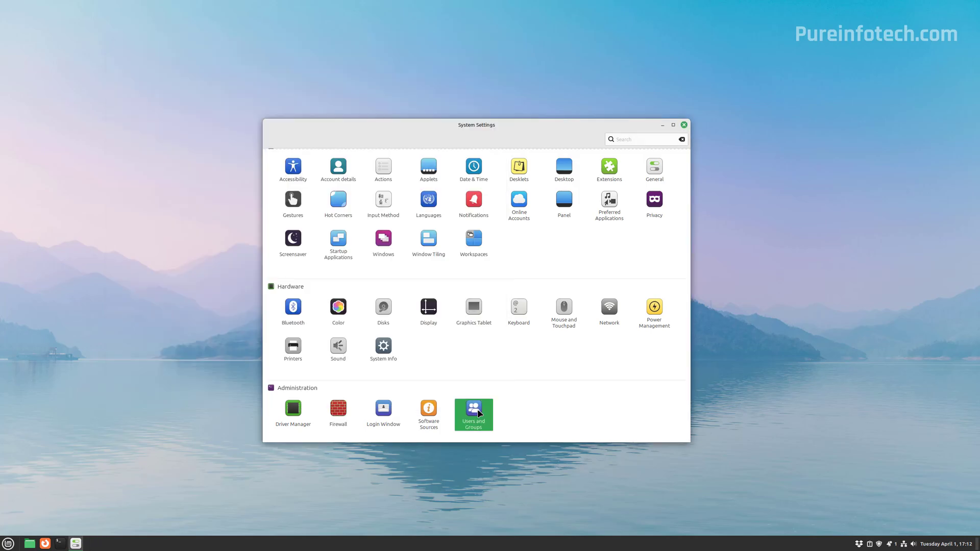
{"action": "type", "text": "••••••"}
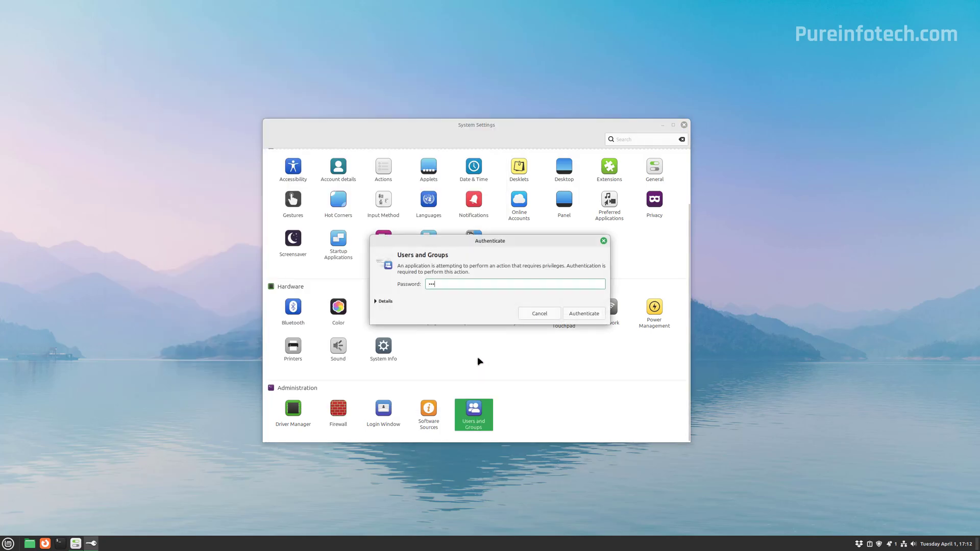
{"action": "key", "text": "Return"}
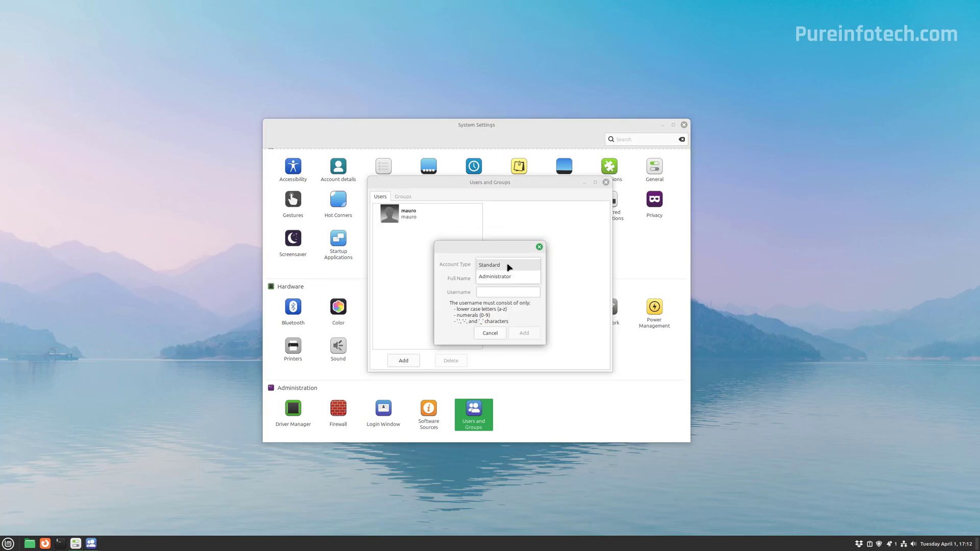
{"action": "left_click", "coordinate": [506, 278]}
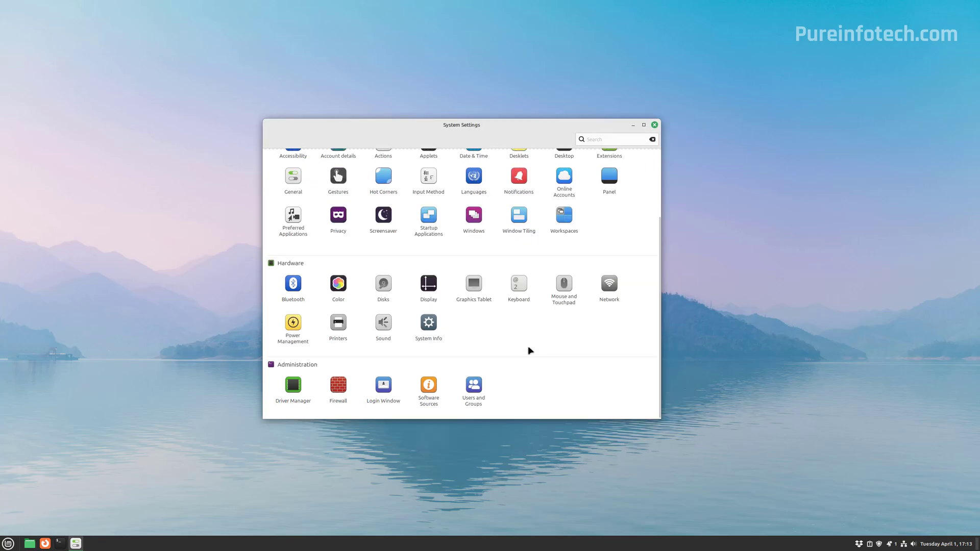
- Examine the system information, including the operating system, processor, memory and graphics card, and return to the settings overview
{"action": "left_click", "coordinate": [436, 328]}
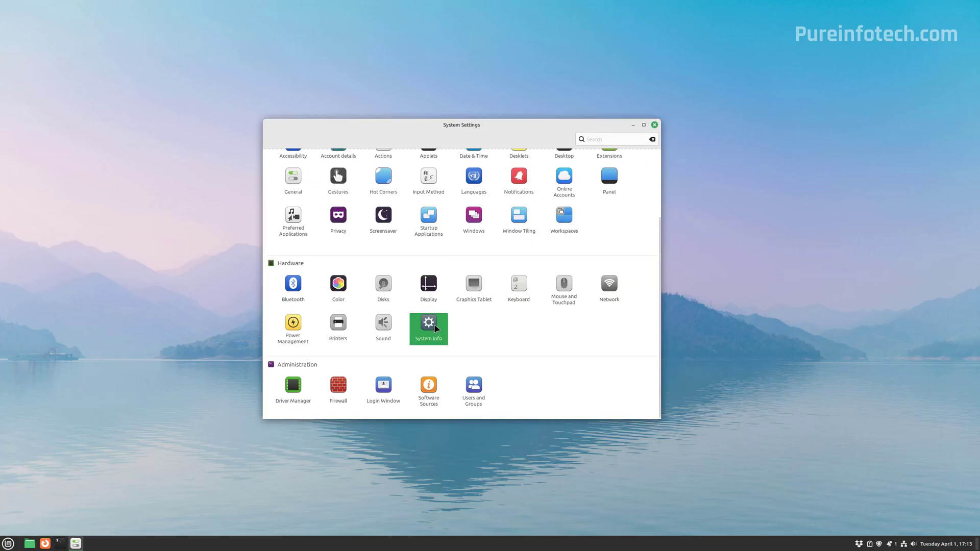
{"action": "left_click", "coordinate": [457, 247]}
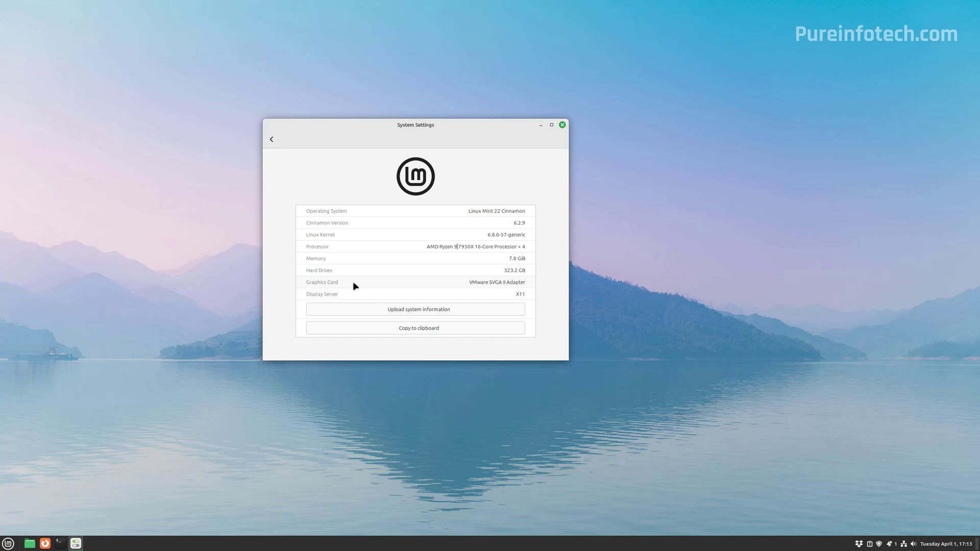
{"action": "left_click", "coordinate": [271, 138]}
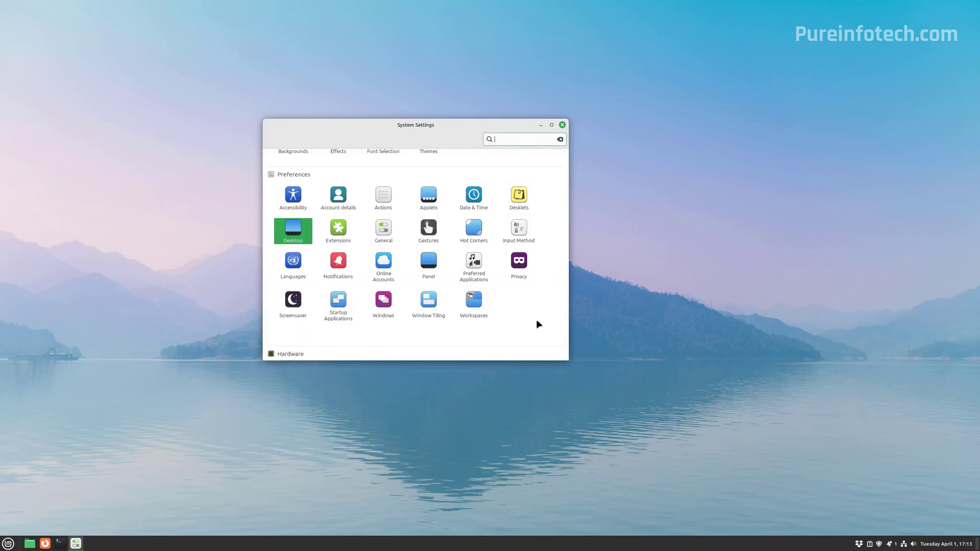
- Turn on the Computer, Home and Trash desktop icons in the Desktop settings, and return to the settings overview
{"action": "left_click", "coordinate": [297, 231]}
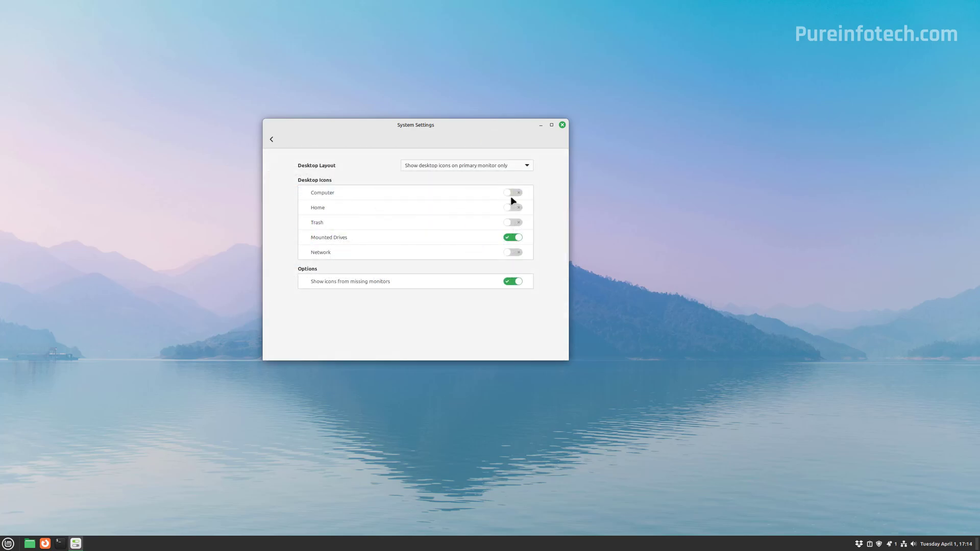
{"action": "left_click", "coordinate": [516, 193]}
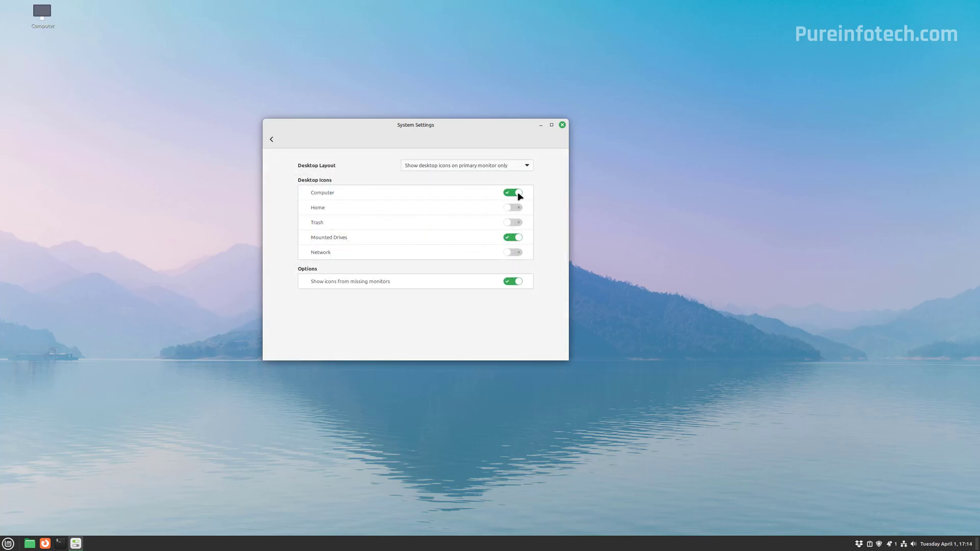
{"action": "left_click", "coordinate": [515, 223]}
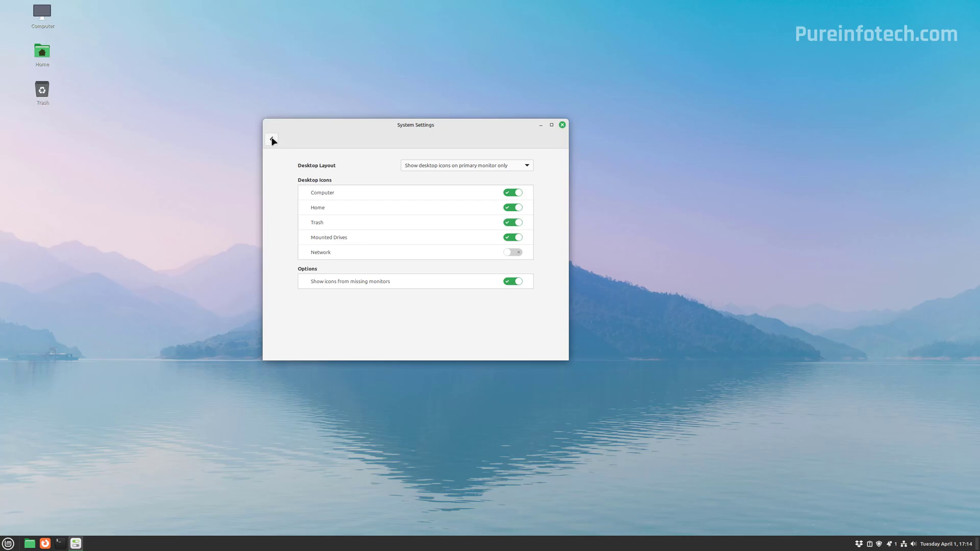
{"action": "left_click", "coordinate": [272, 140]}
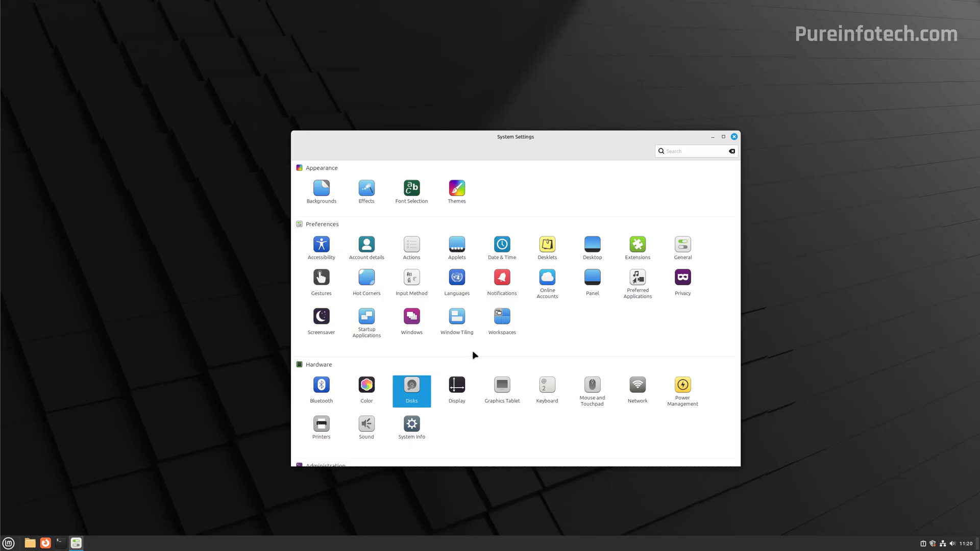